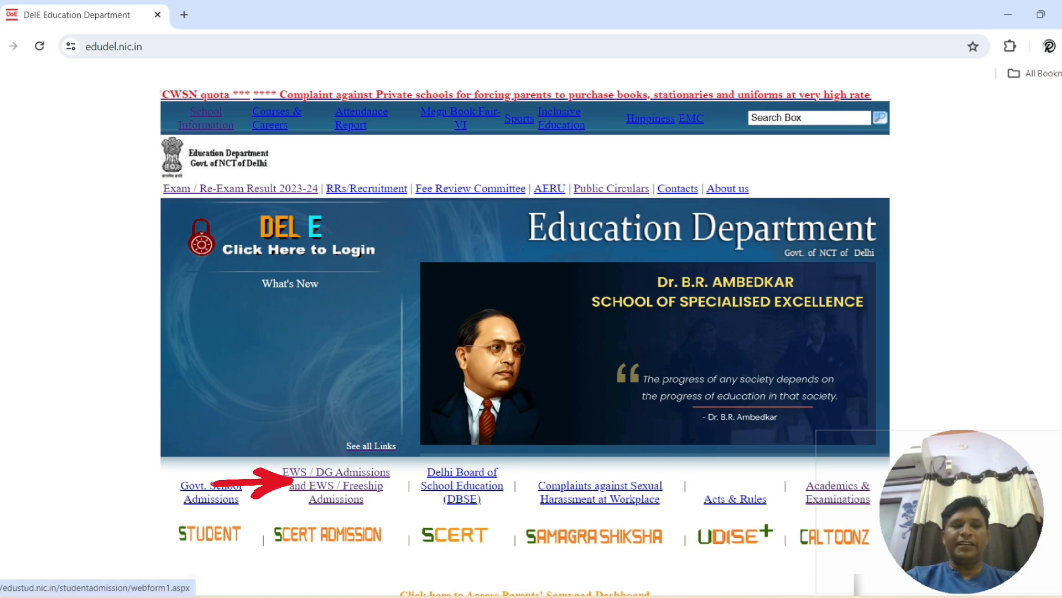
Step: Open the EWS / DG and EWS / Freeship admissions page and its new-user registration form for Nursery/Pre-School to Class-1
click(336, 486)
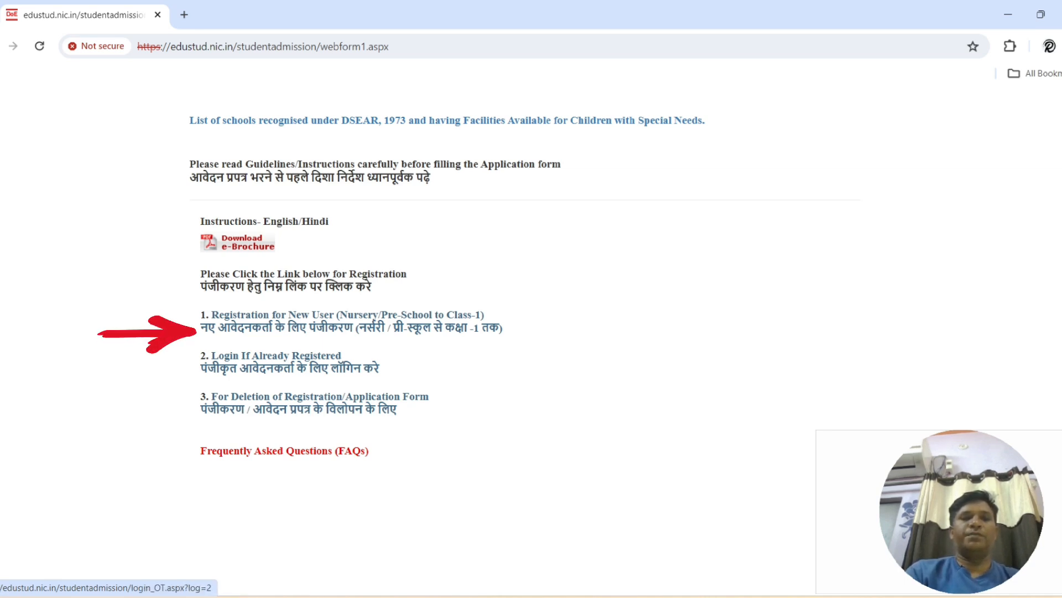
click(348, 315)
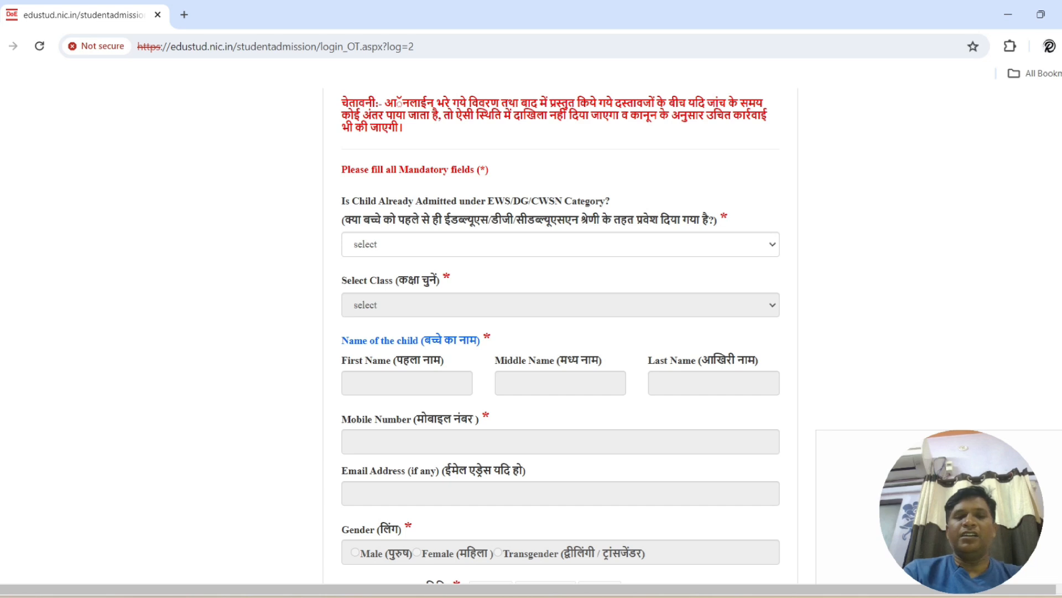
Step: Answer No to the child being already admitted under the EWS/DG/CWSN category and select Class-1 as the class
click(560, 244)
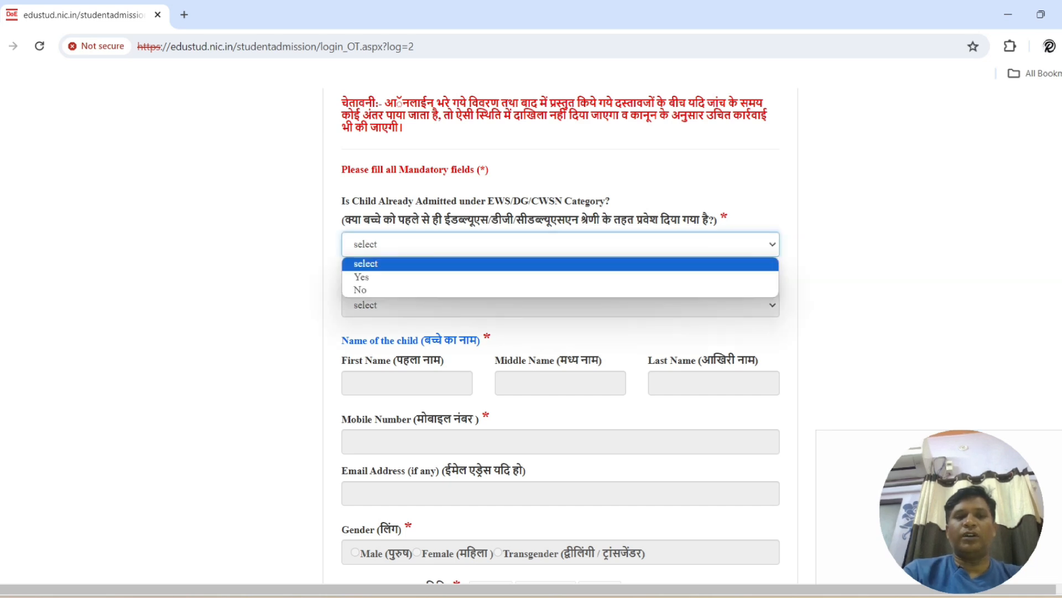
click(560, 290)
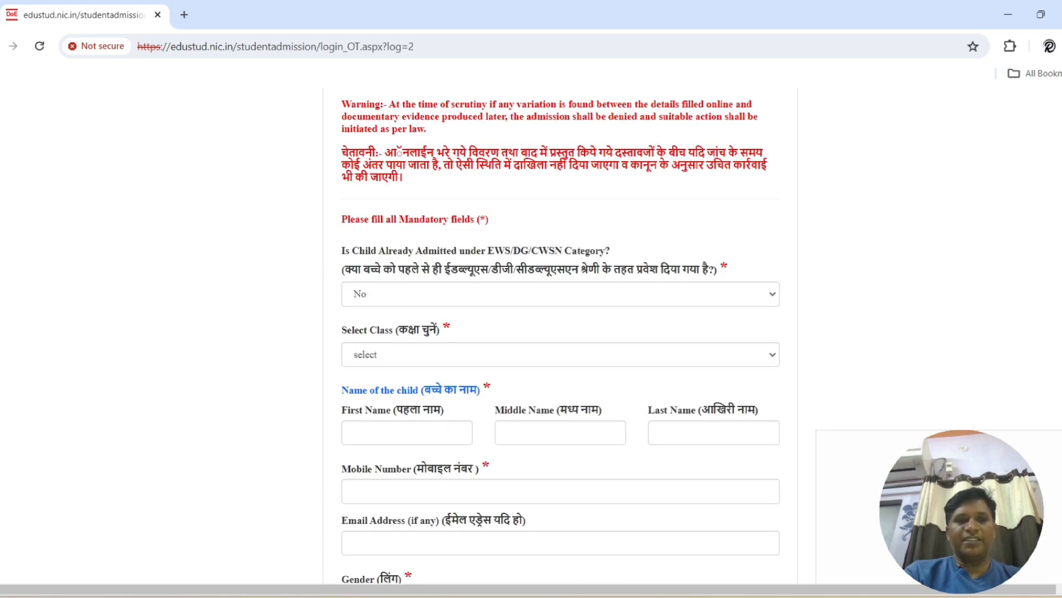
click(561, 355)
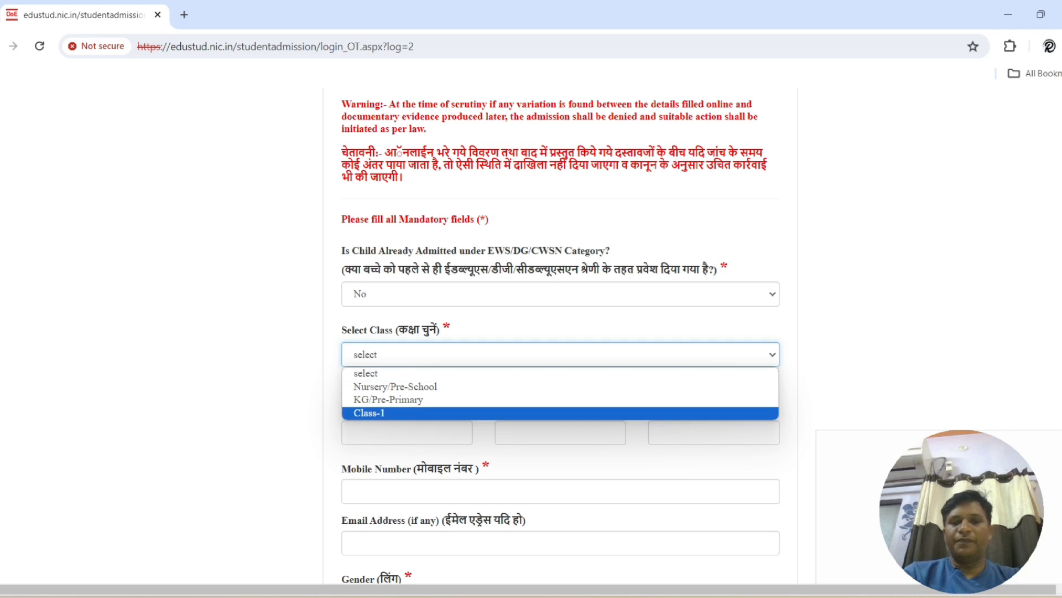
key(alt+Tab)
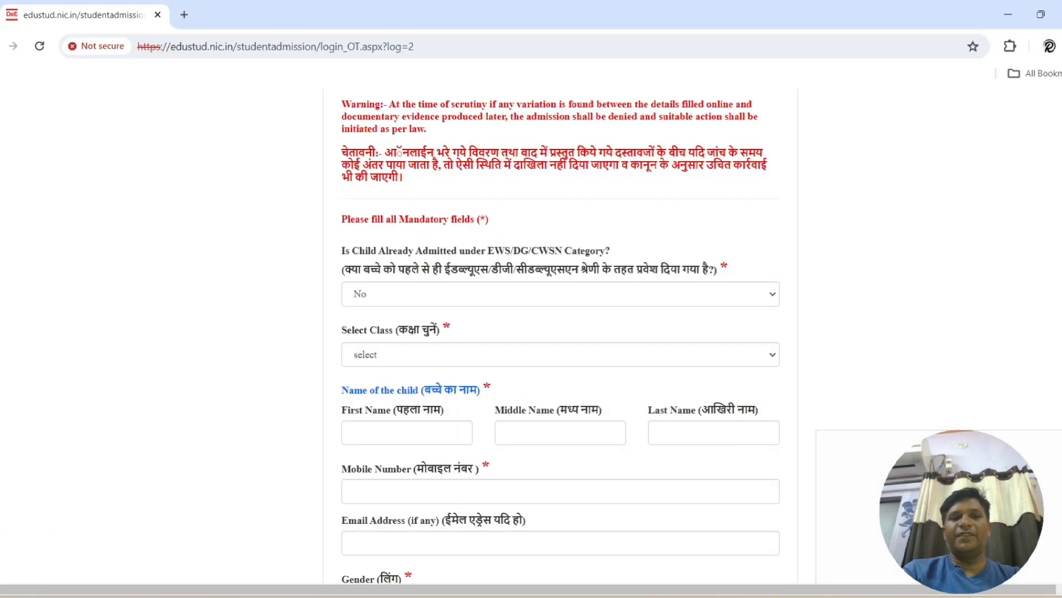
click(560, 354)
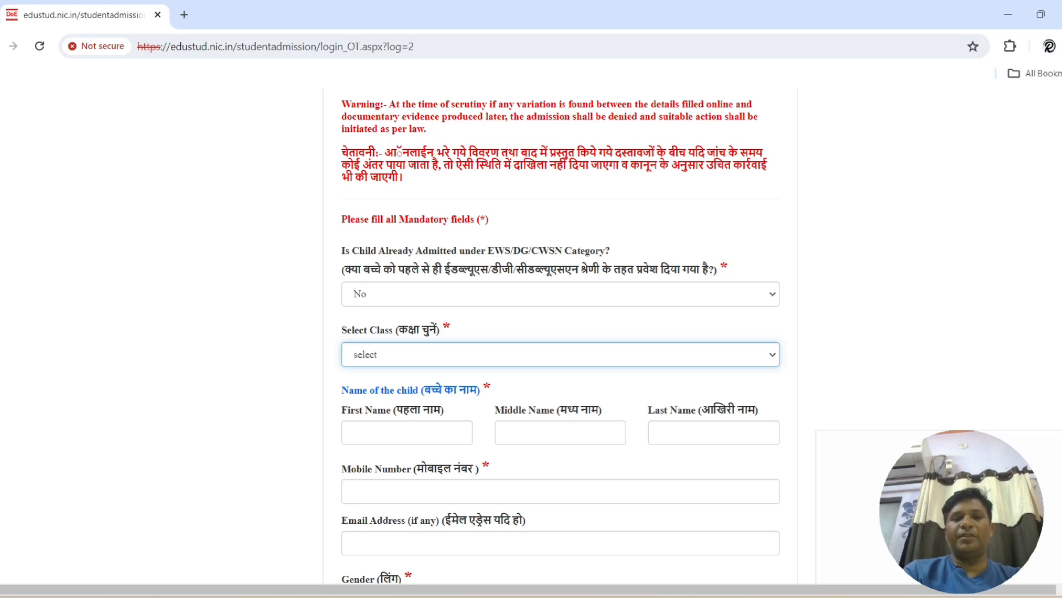
click(560, 354)
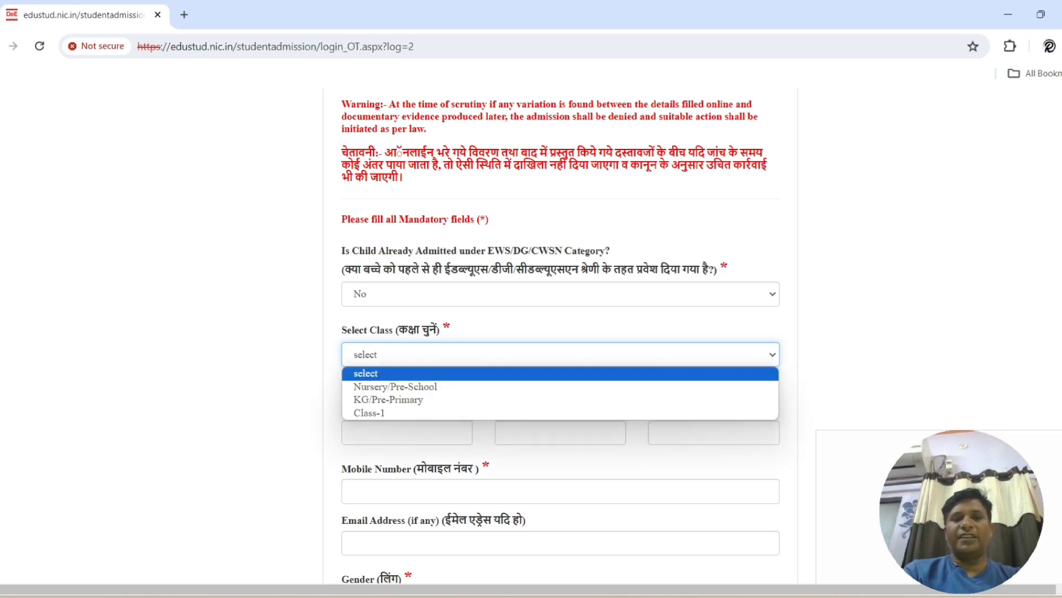
key(Down)
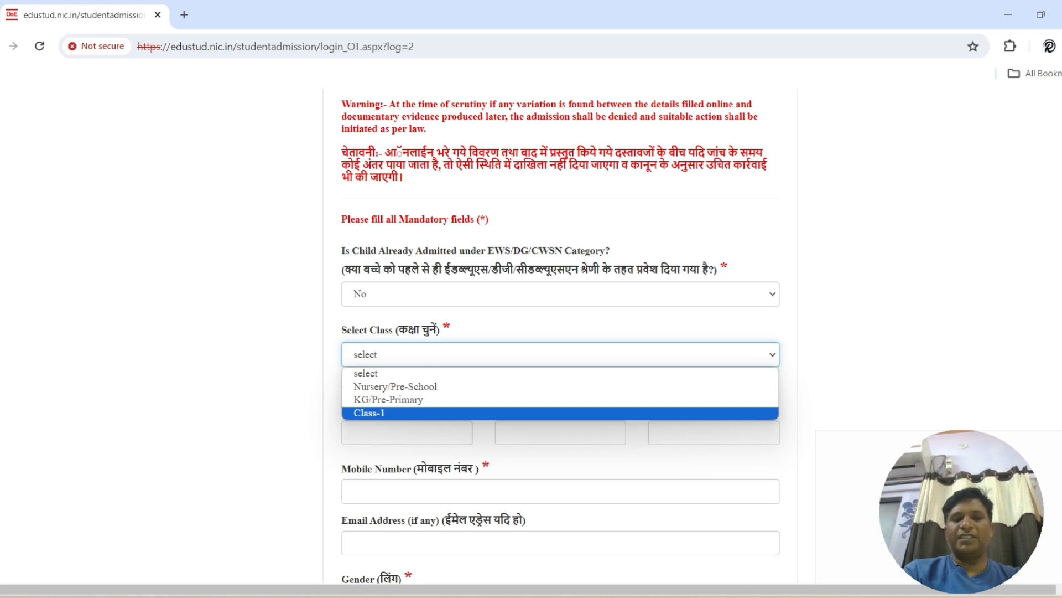
key(Return)
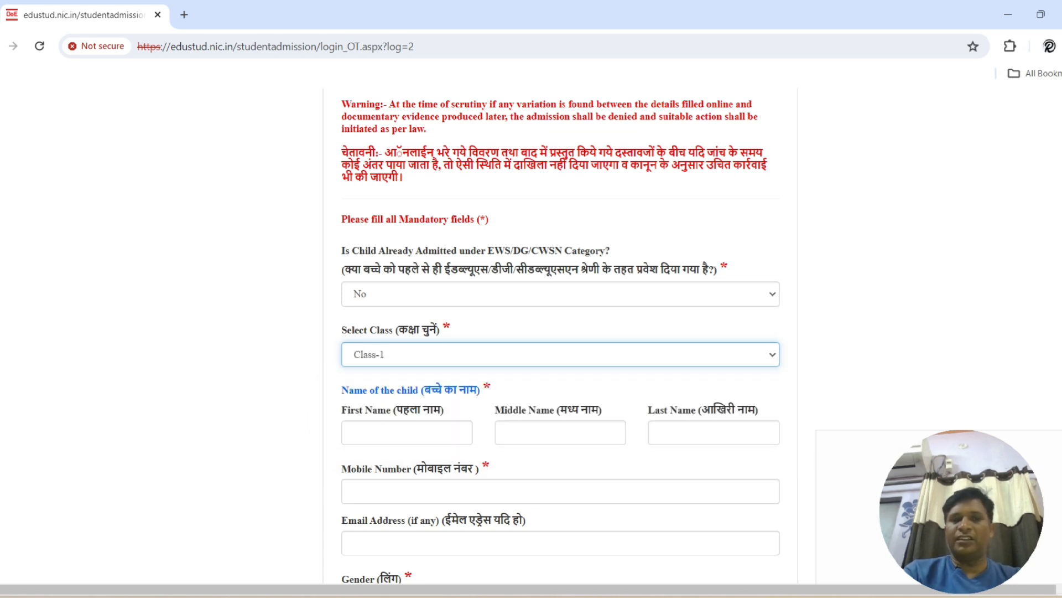
Step: Enter the child's first name in capital letters
scroll(560, 337, down, 3)
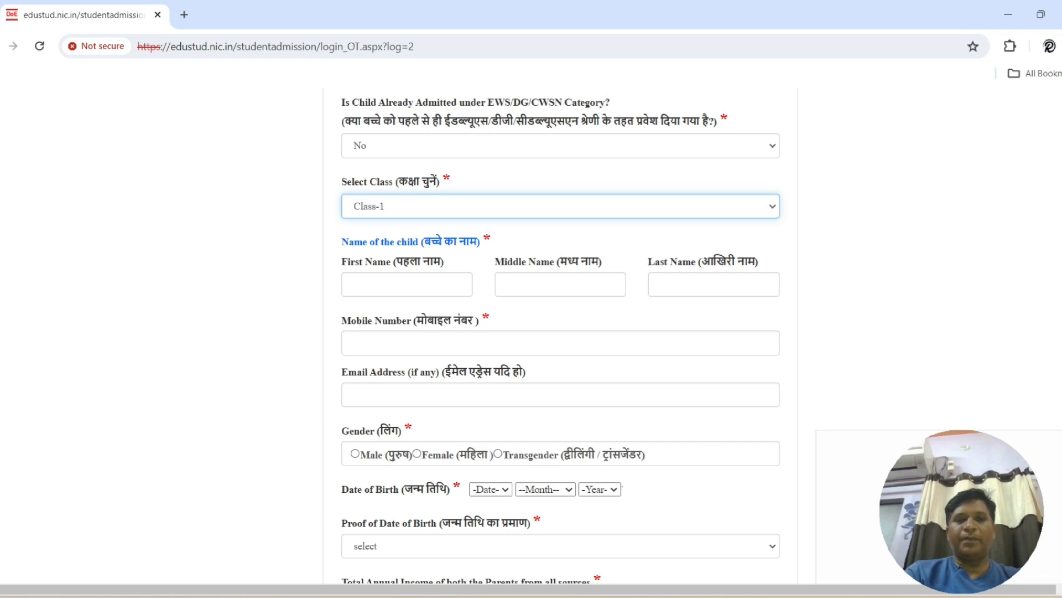
click(407, 284)
text(dri)
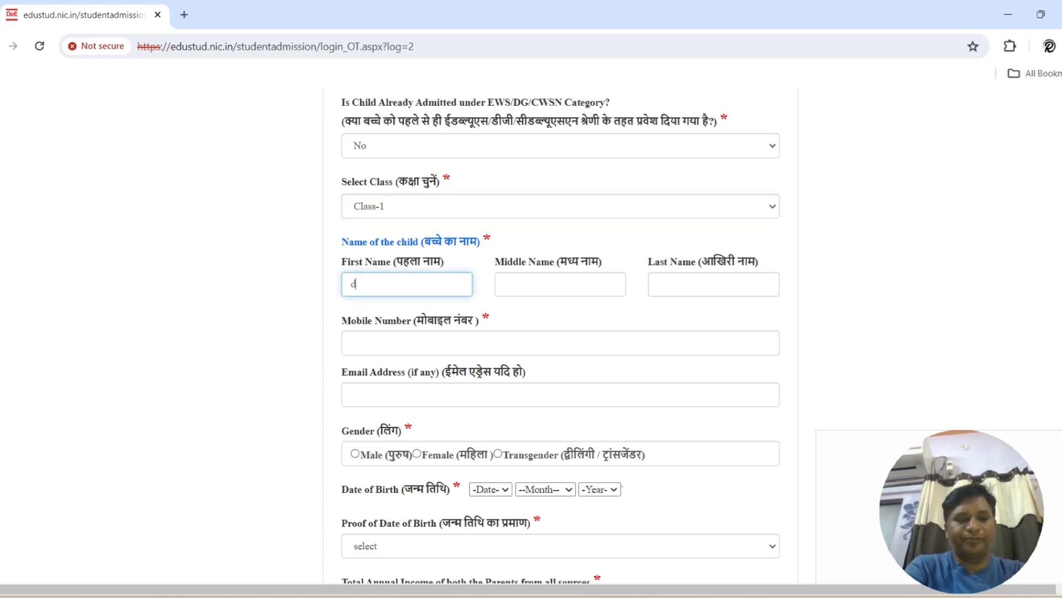
key(BackSpace)
key(BackSpace)
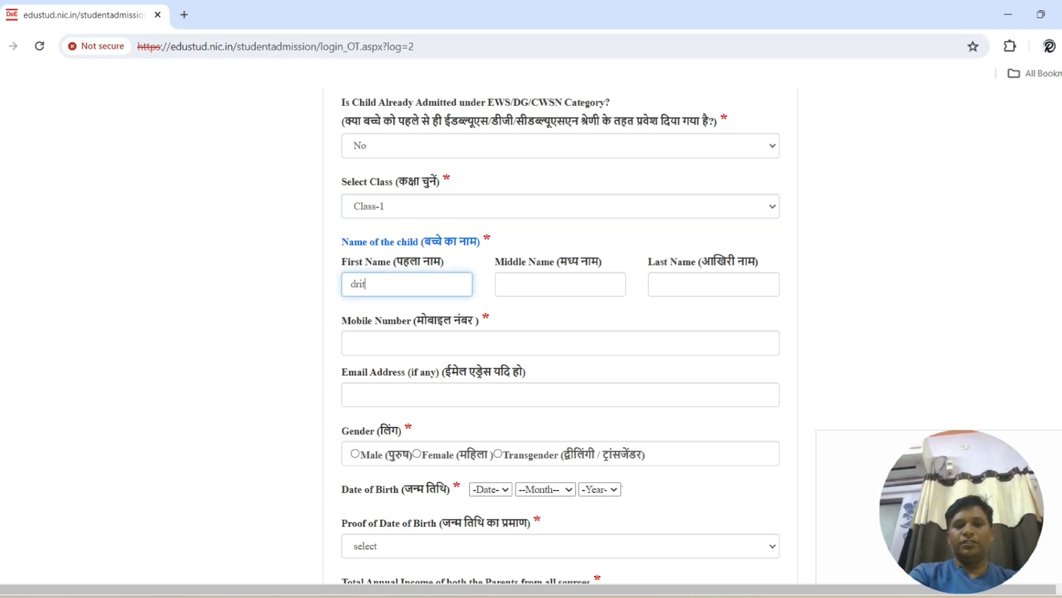
key(BackSpace)
text(DRITI)
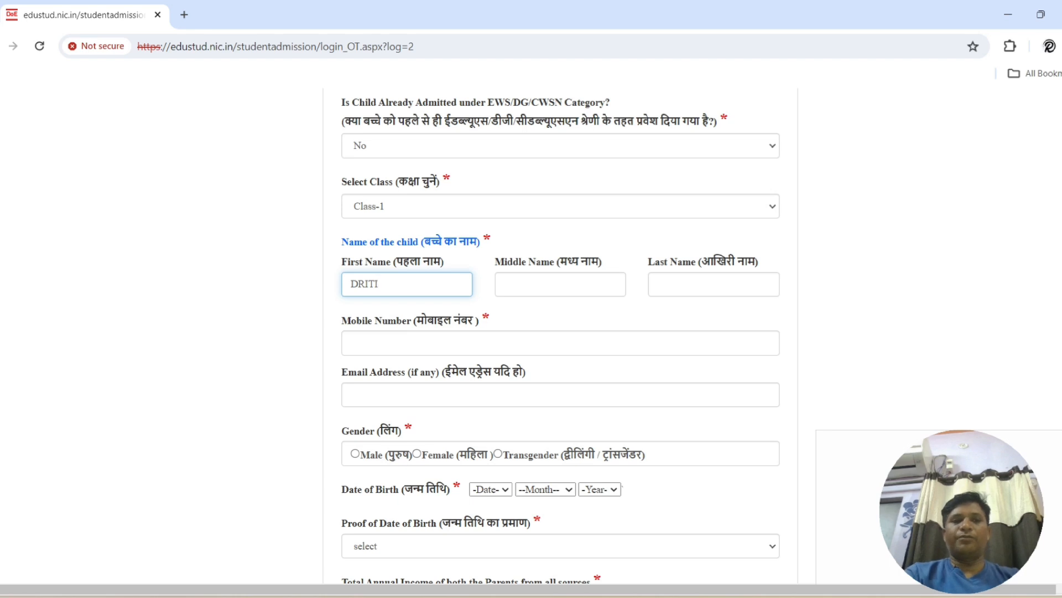
Step: Set the child's gender to Female and select the child's date of birth
click(409, 343)
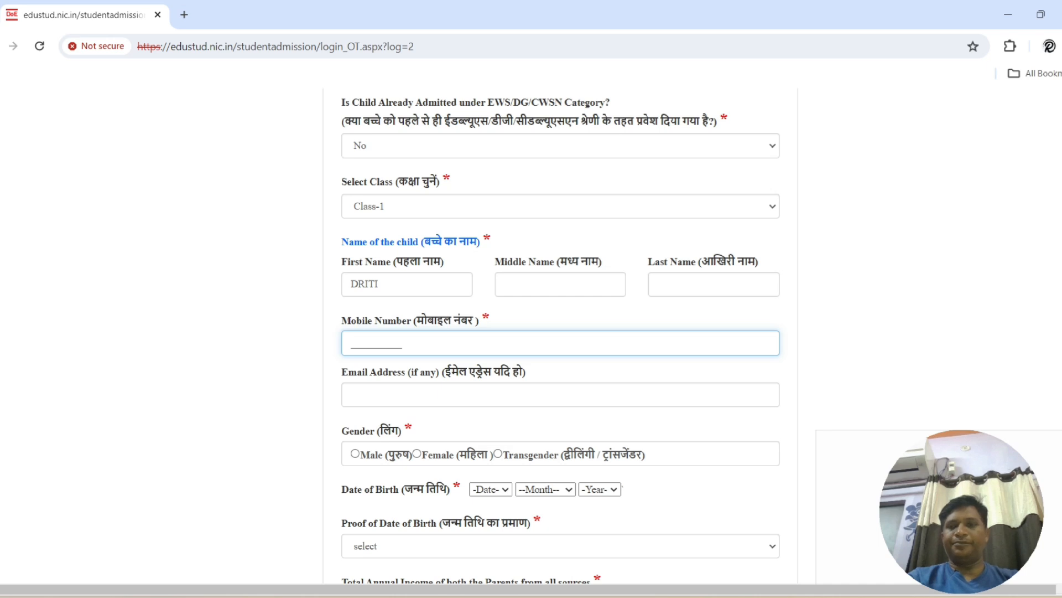
scroll(561, 332, down, 3)
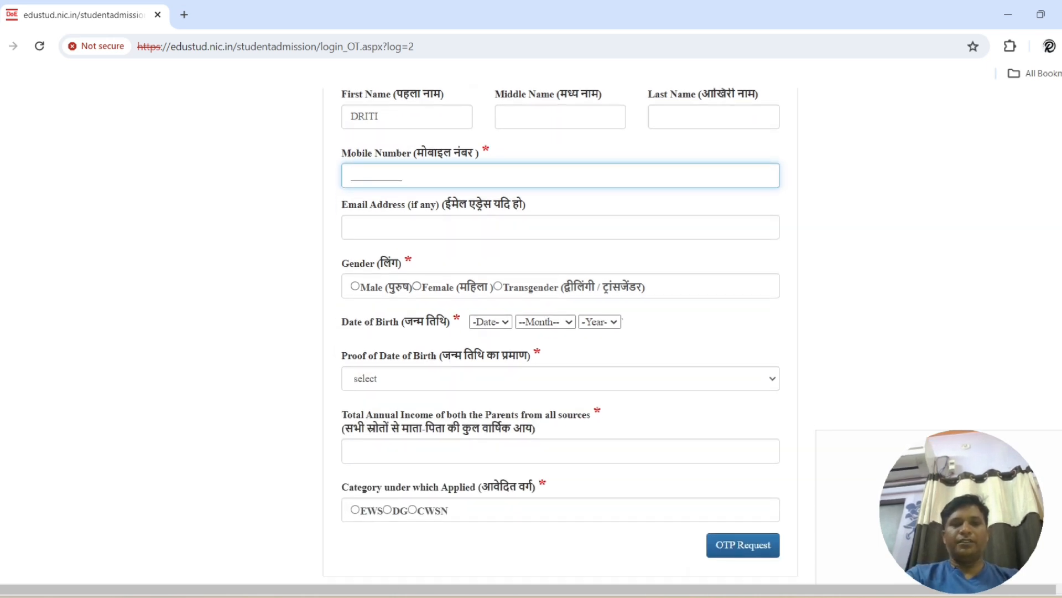
click(417, 286)
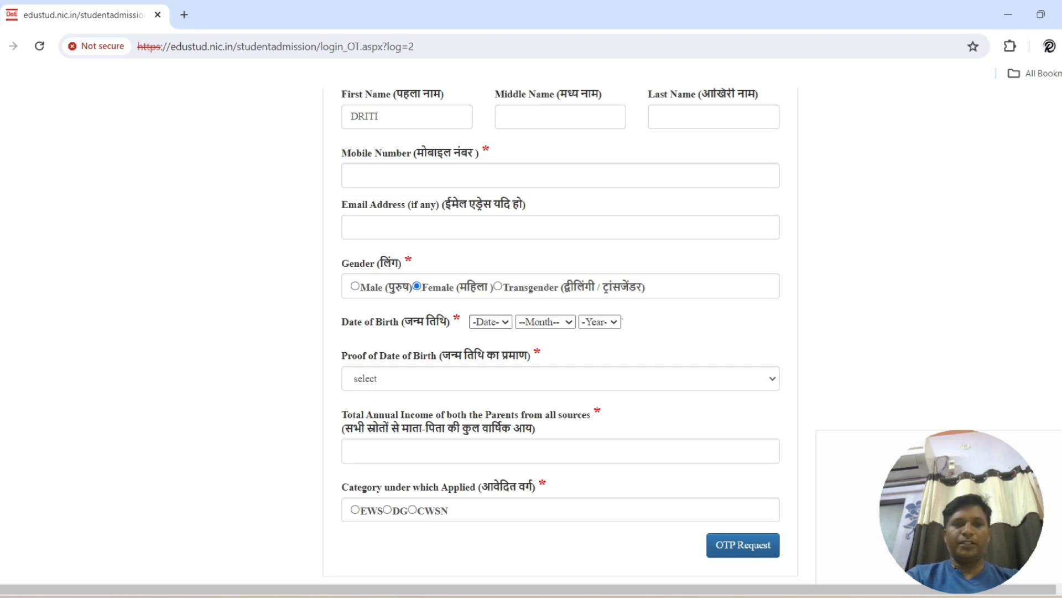
click(490, 321)
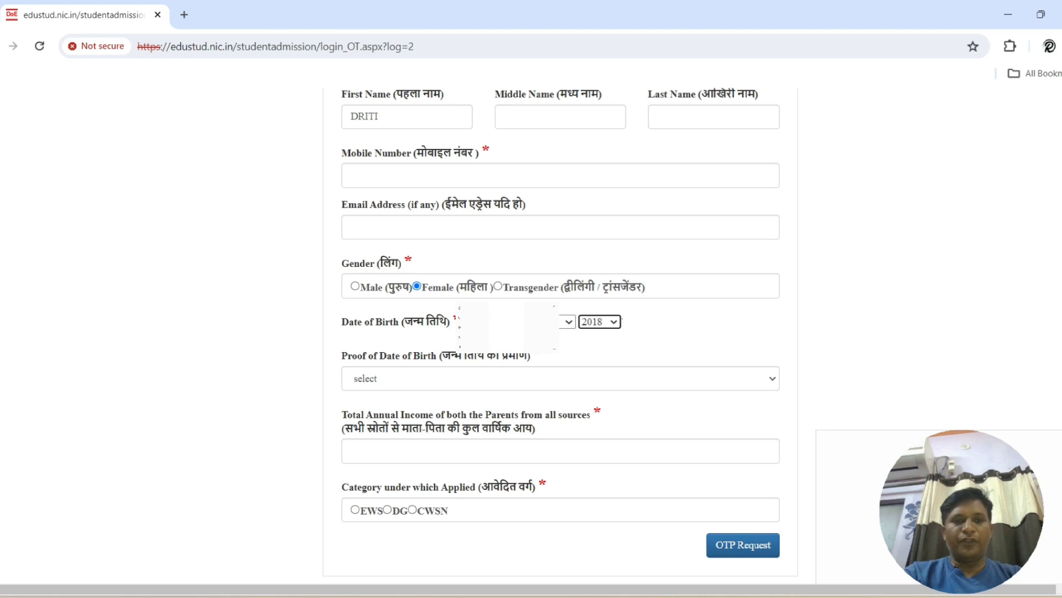
Step: Set the proof of date of birth to Birth Certificate under the Birth, Death and Marriages Certification Act, 1969
click(560, 378)
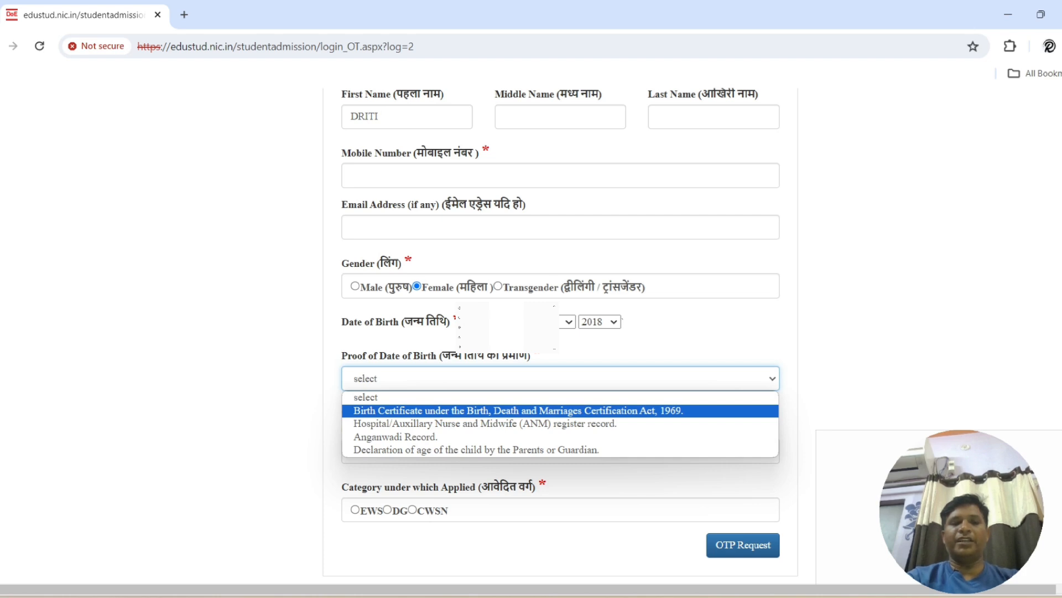
key(Down)
key(Down)
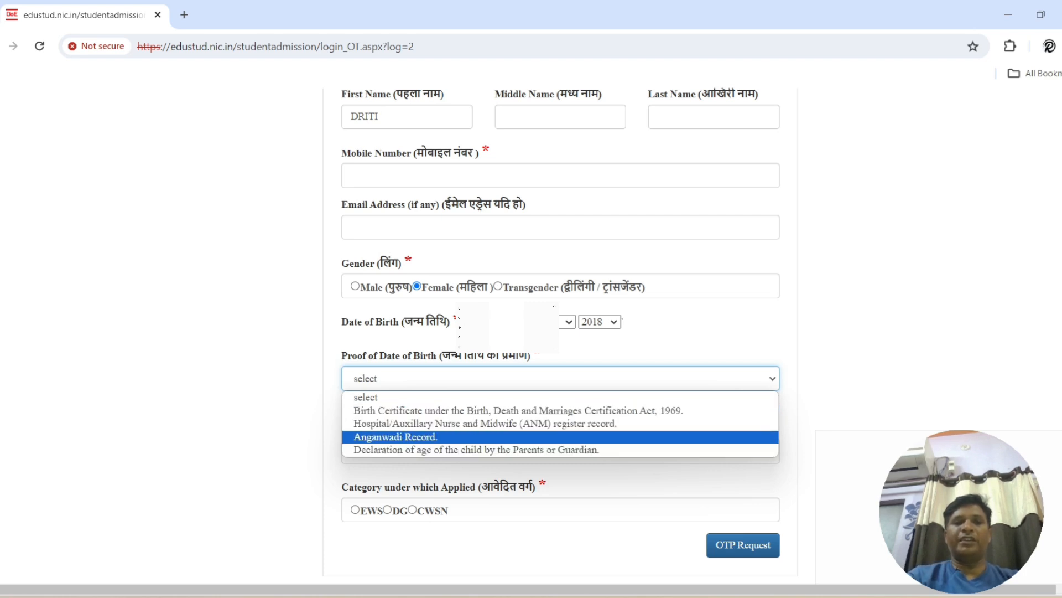
key(Down)
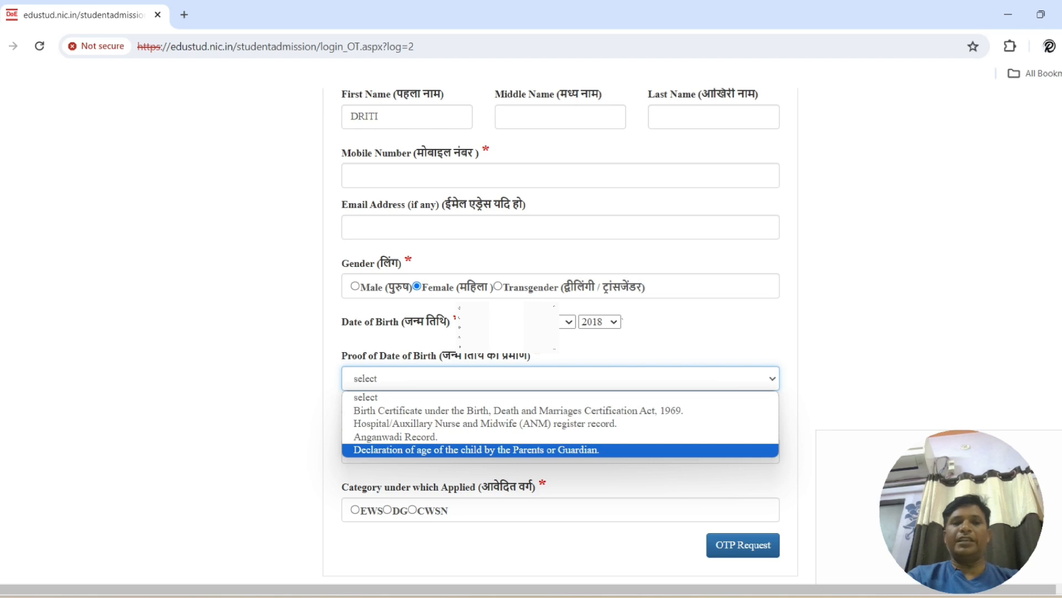
key(Up)
key(Up)
key(Up)
key(Up)
key(Down)
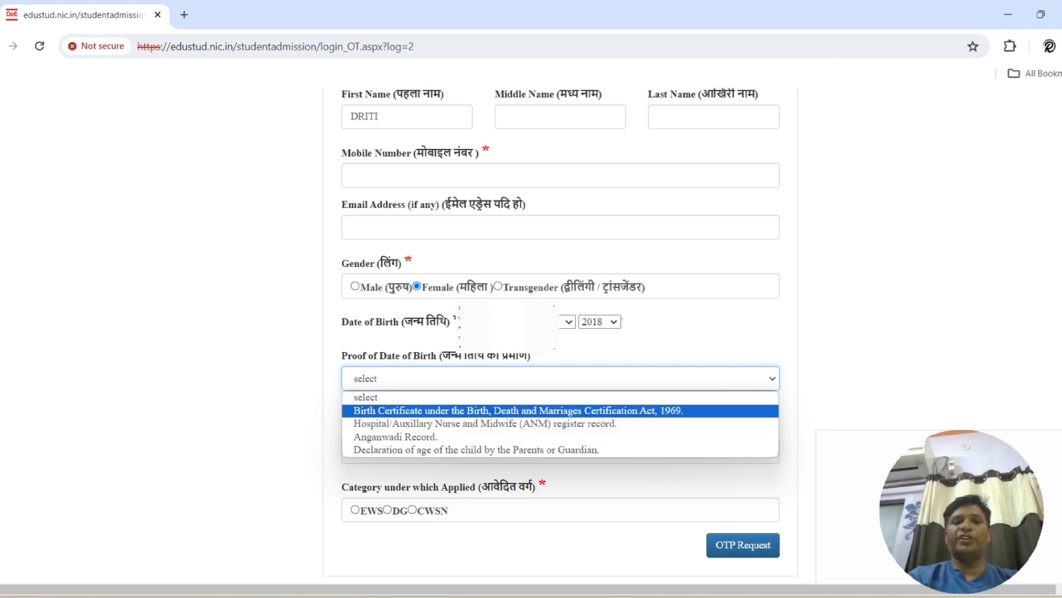
key(Return)
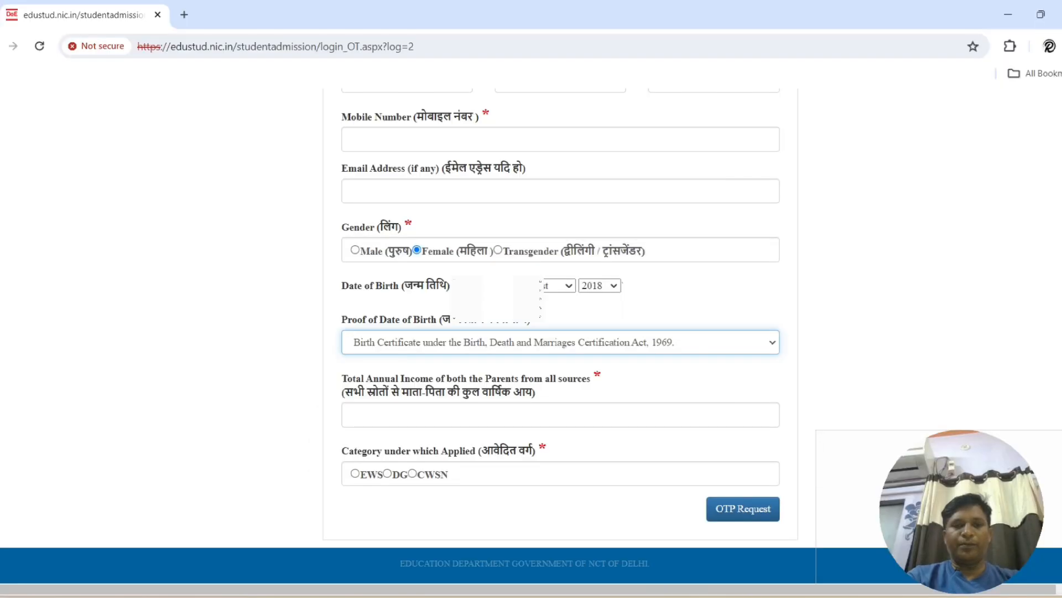
Step: Enter 98000 as the total annual income of both parents from all sources
click(351, 414)
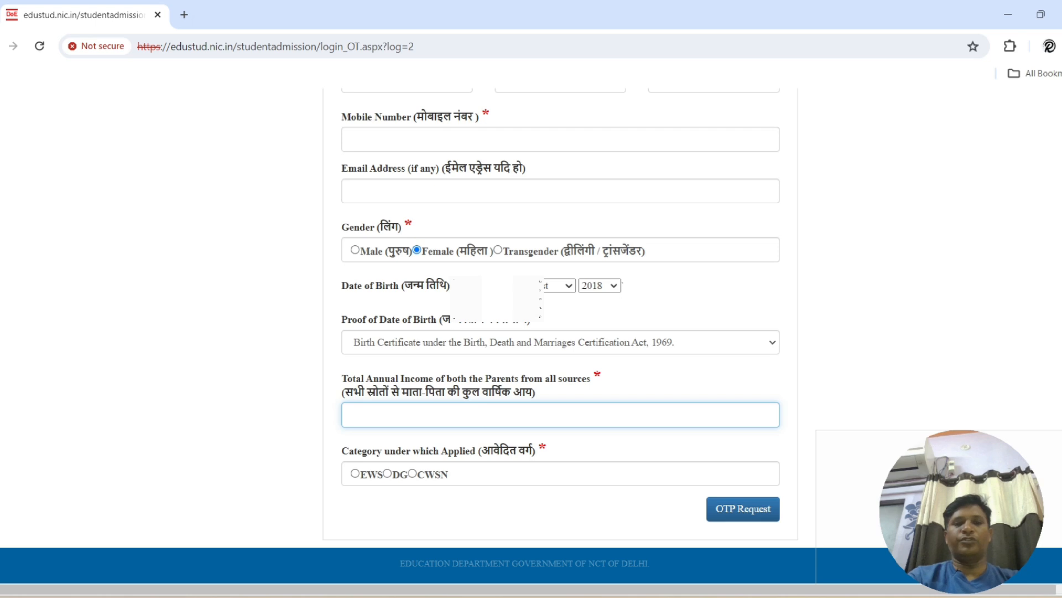
text(96)
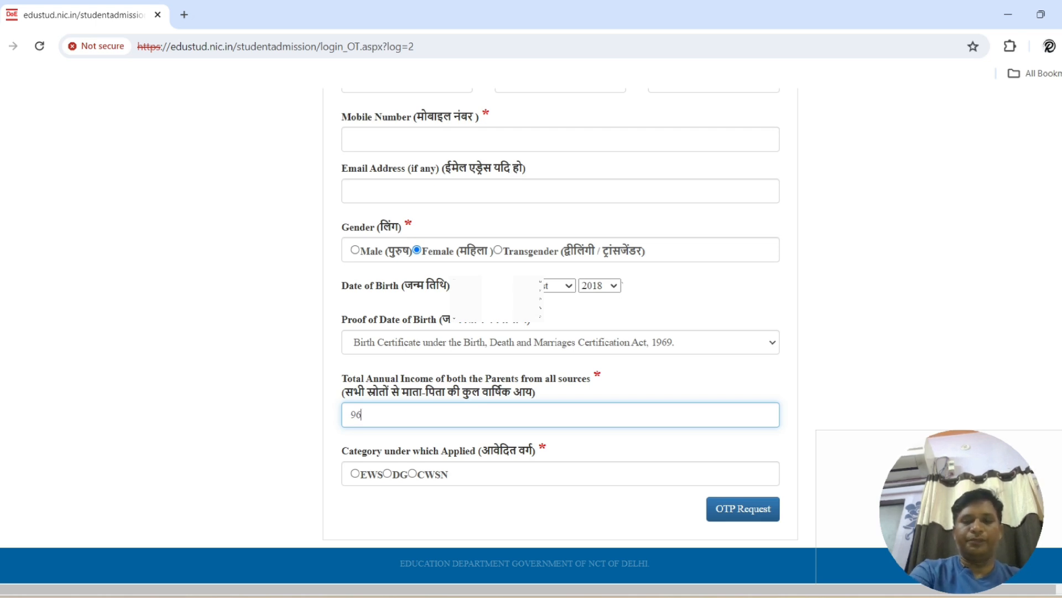
text(000)
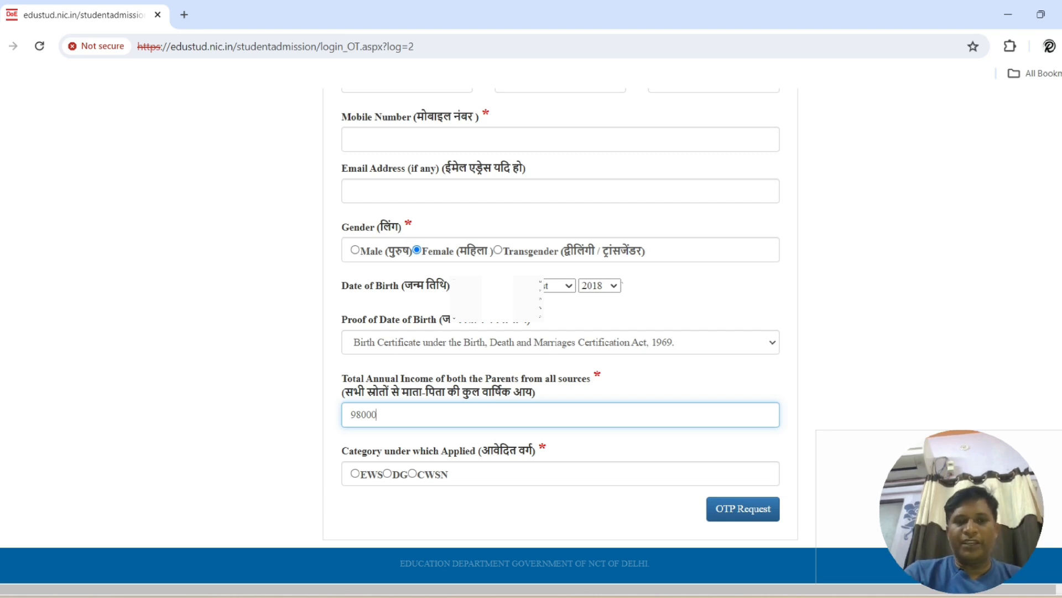
Step: Go through the EWS, DG and CWSN categories, choose EWS as the category applied under, and request the OTP
click(356, 474)
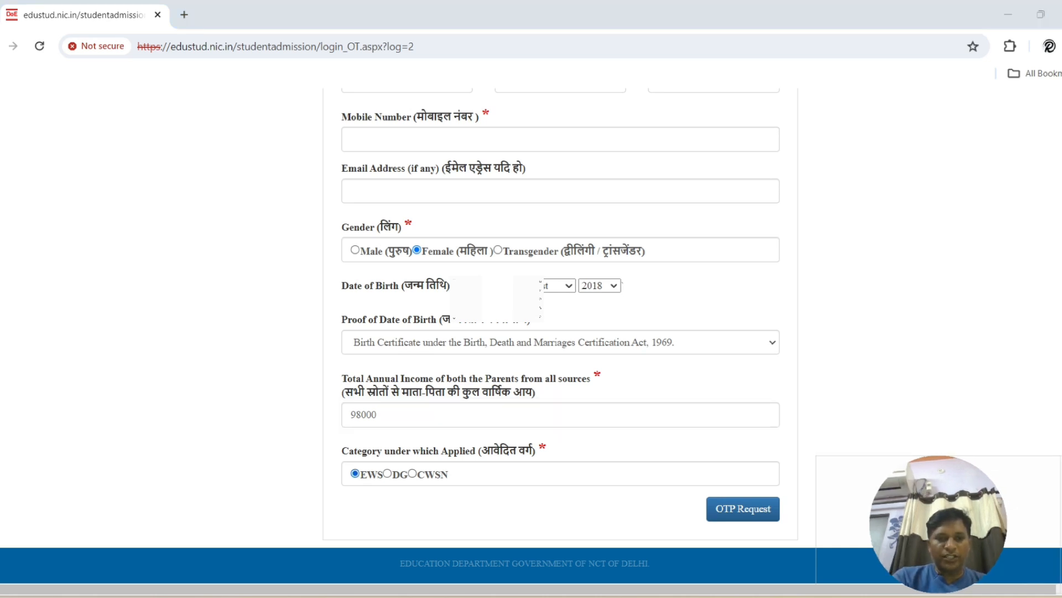
click(387, 474)
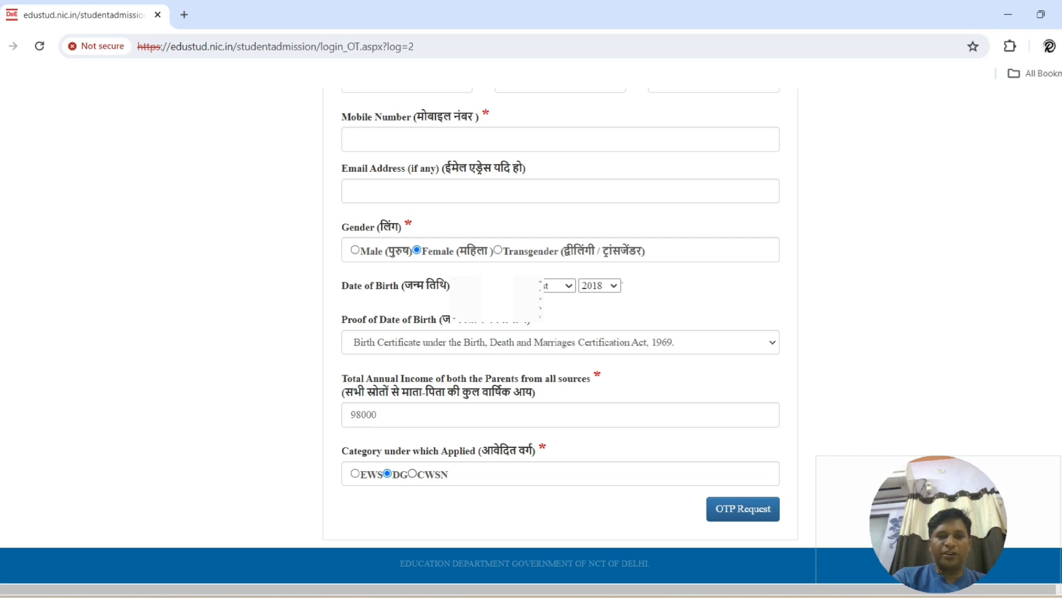
click(412, 473)
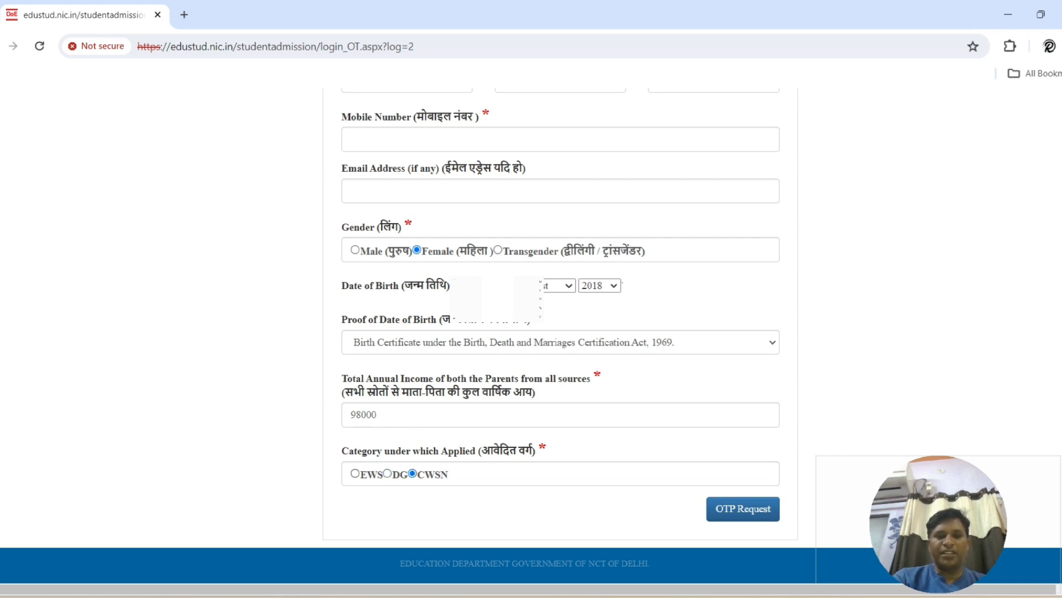
click(356, 474)
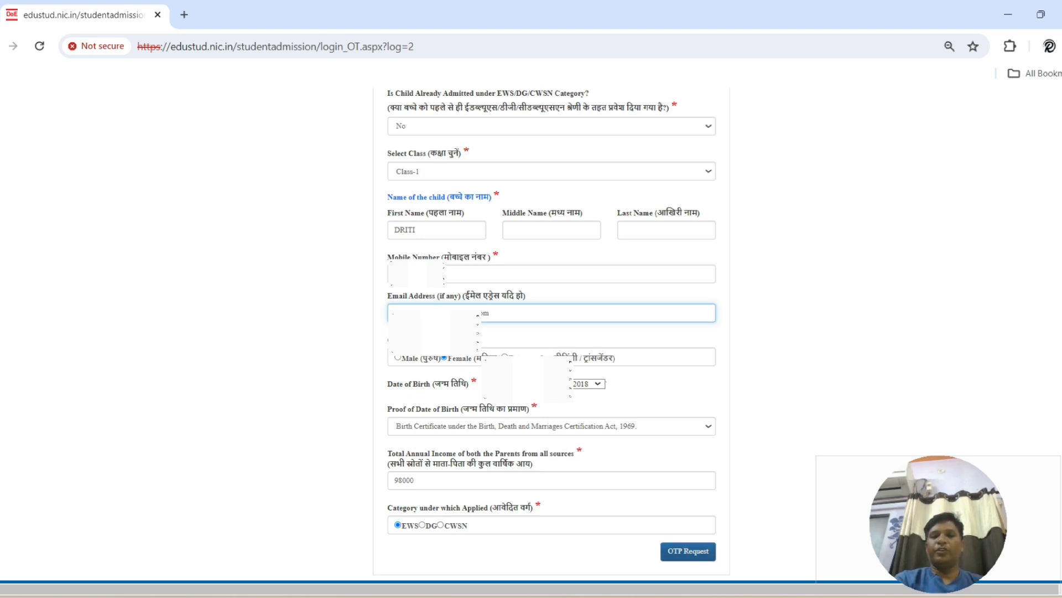
click(688, 551)
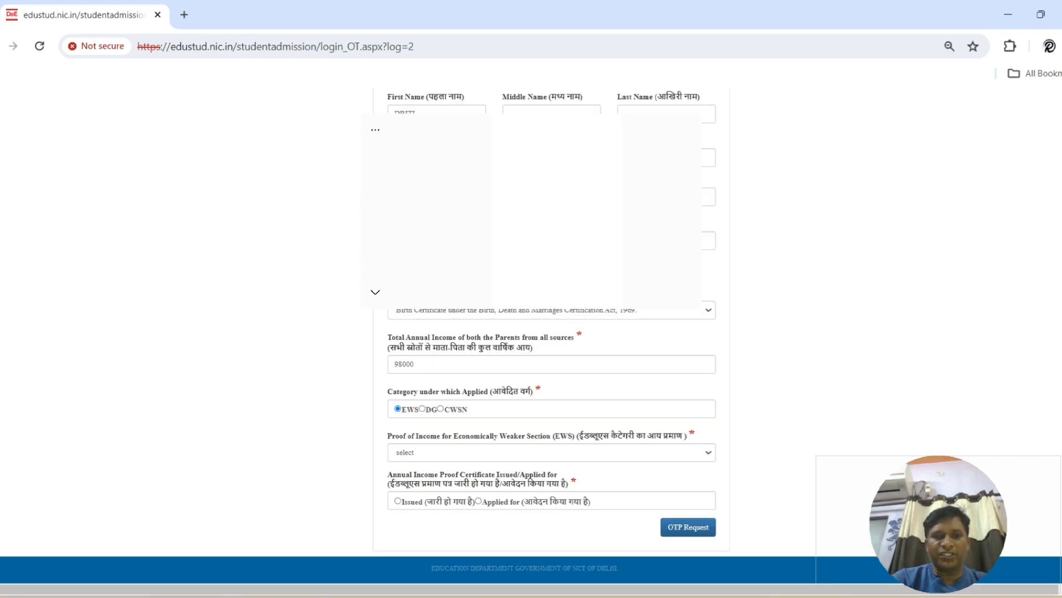
Step: Set the EWS income proof to the Income Certificate issued by a Revenue Officer not below Tehsildar, and mark it as Applied for
click(552, 453)
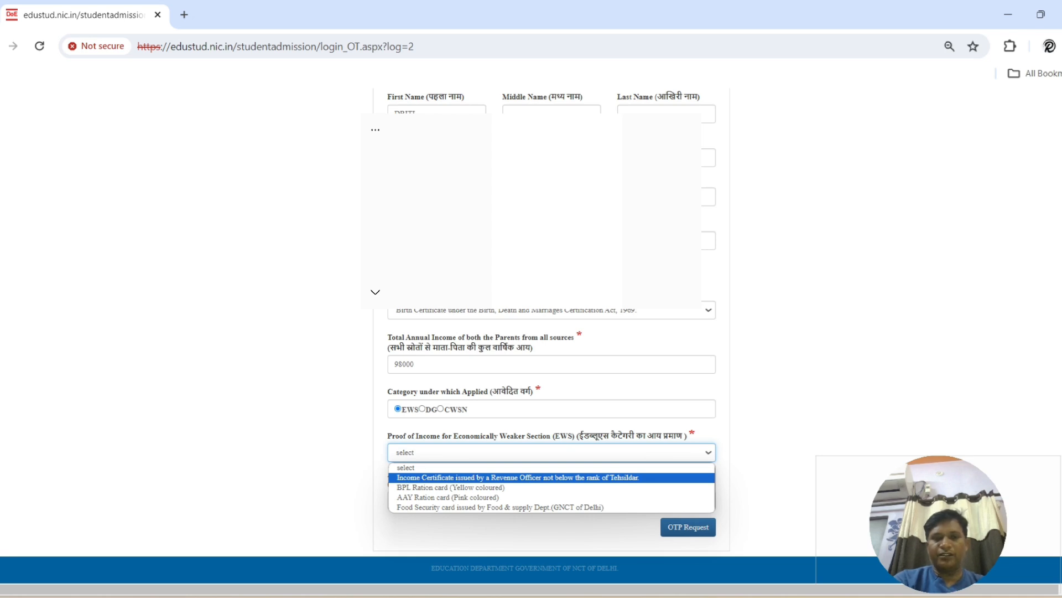
click(518, 478)
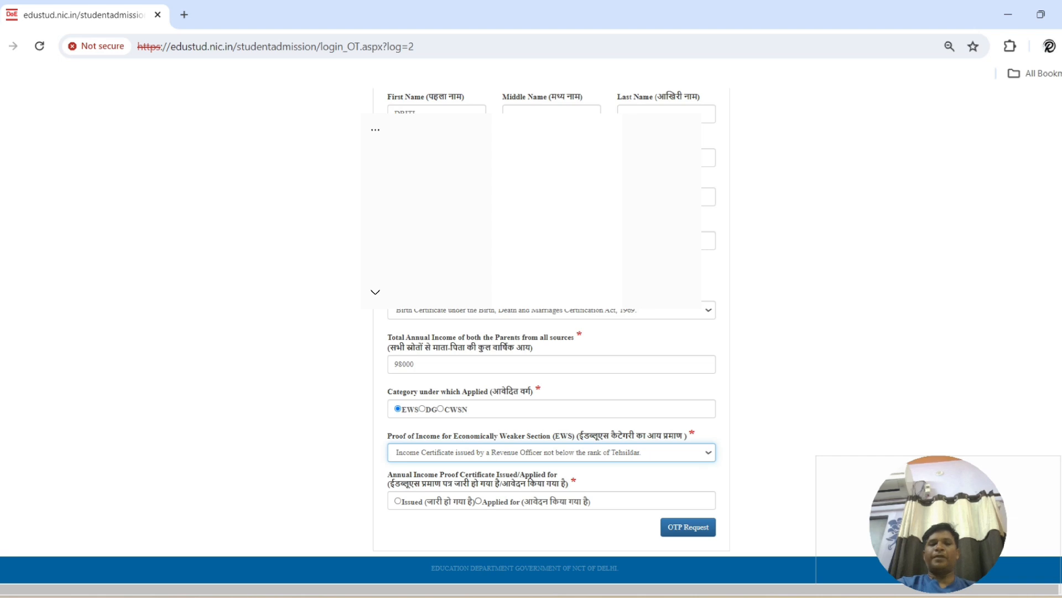
click(478, 501)
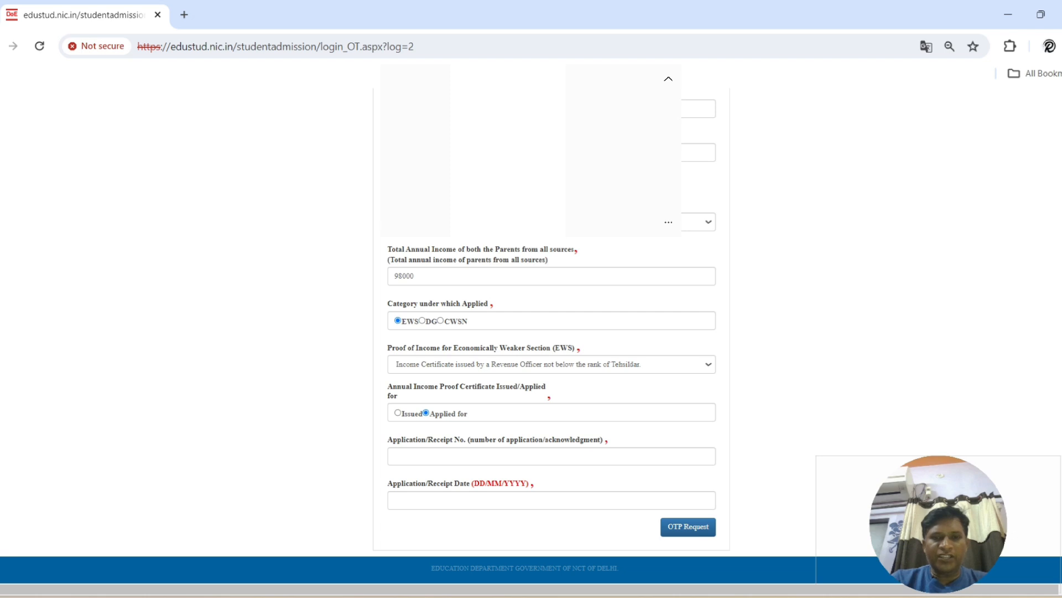
Step: Enter the income certificate's application number and receipt date, fill in the OTP, and register the child, confirming the registration
click(395, 456)
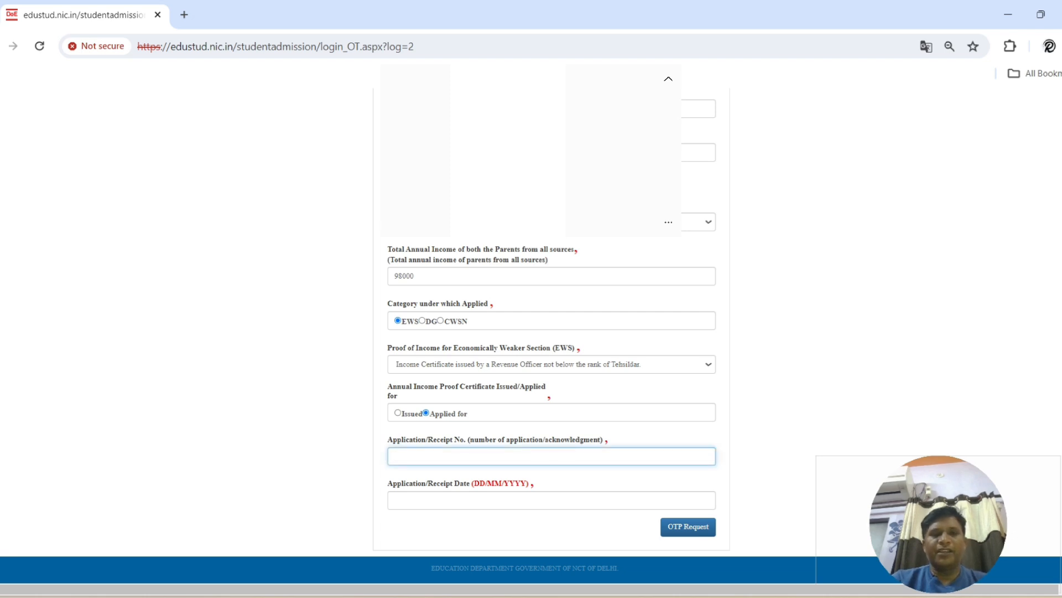
key(alt+Tab)
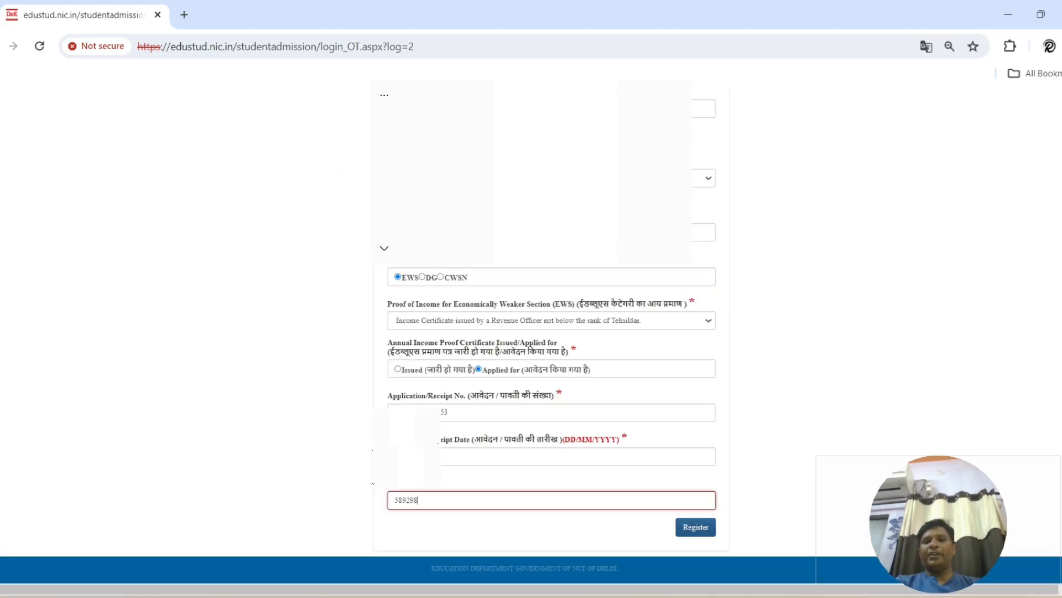
click(696, 526)
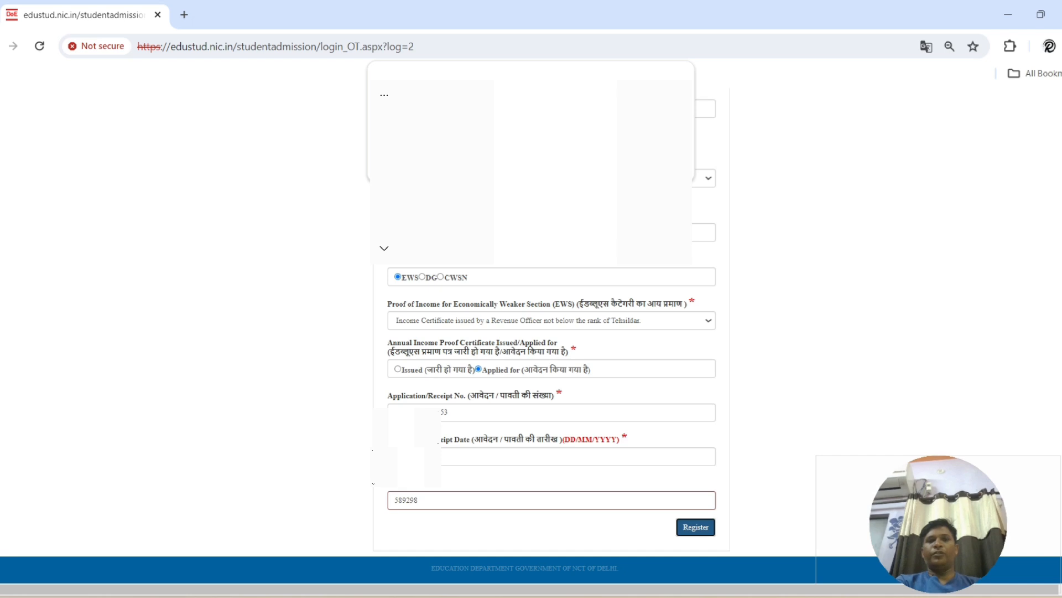
key(Return)
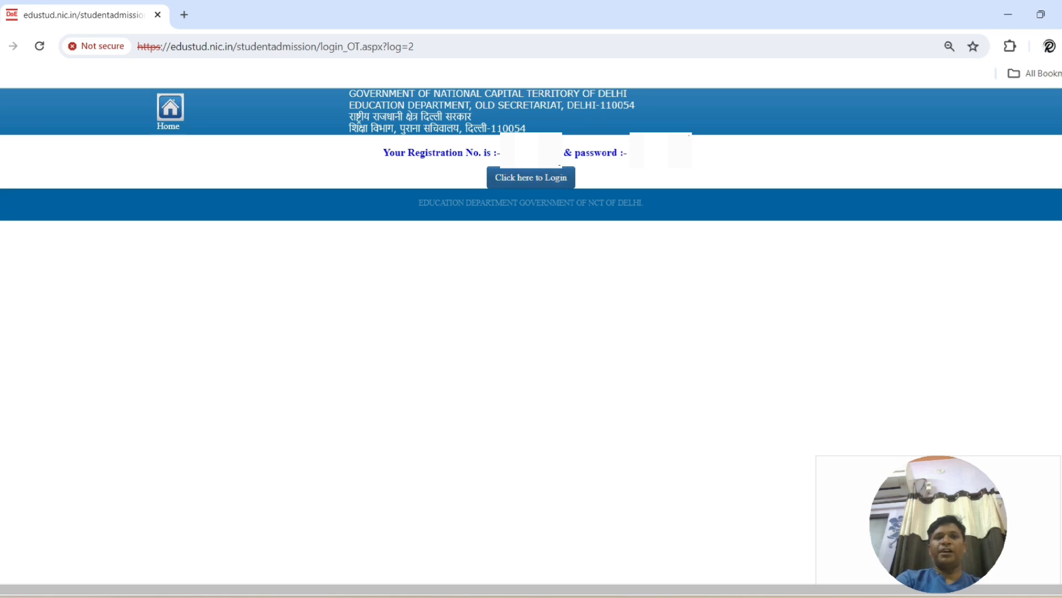
Step: Log in to the admission portal with the registration number, account password and captcha code
click(531, 177)
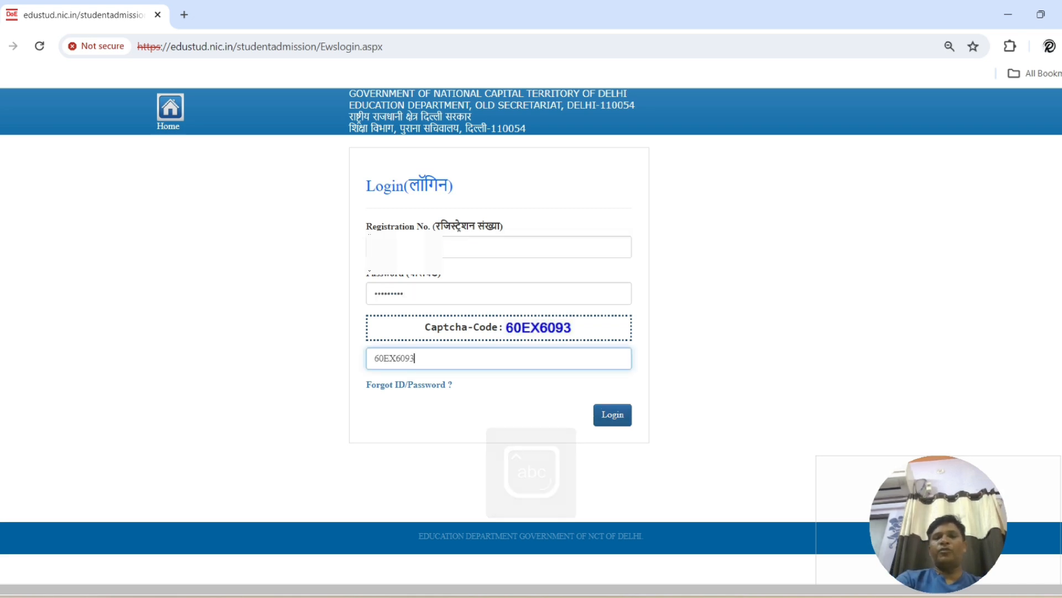
key(Return)
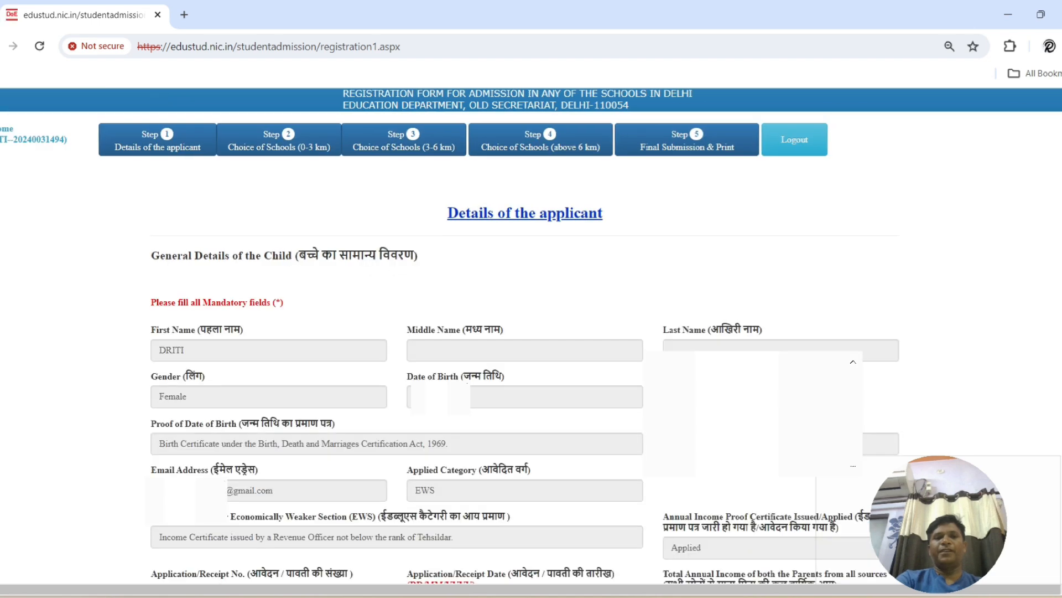
Step: Review the child's general details, leave the child's Aadhaar number blank, and set the guardianship to Both Parents
scroll(524, 335, down, 1)
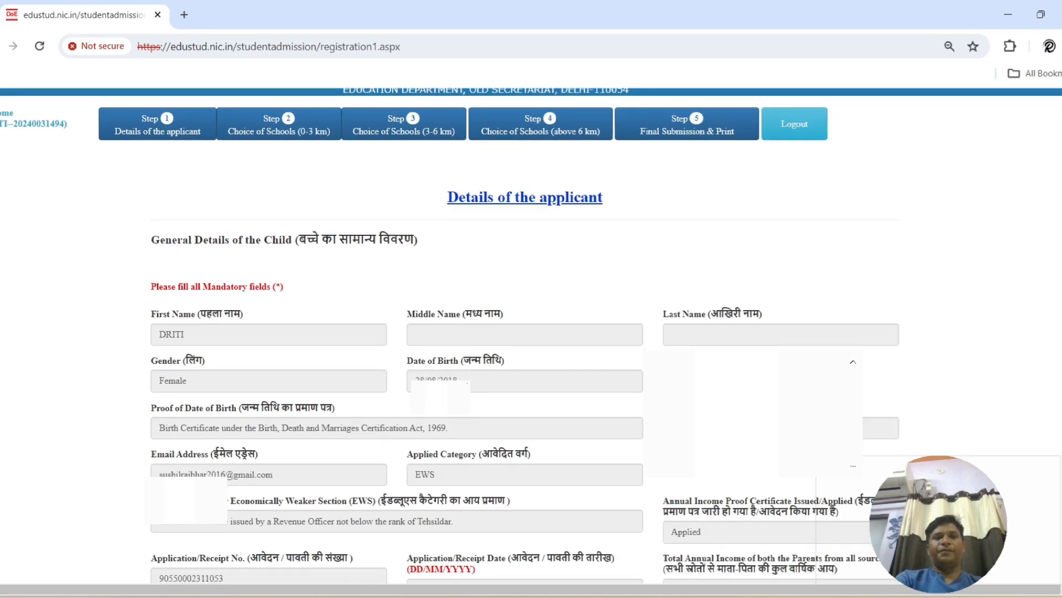
scroll(524, 335, up, 1)
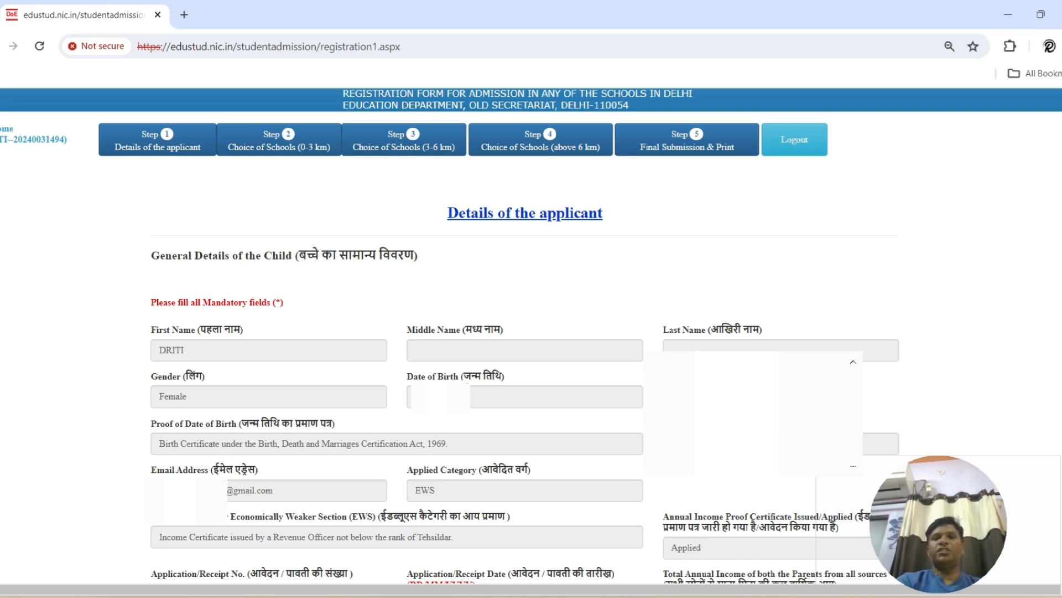
scroll(524, 335, down, 3)
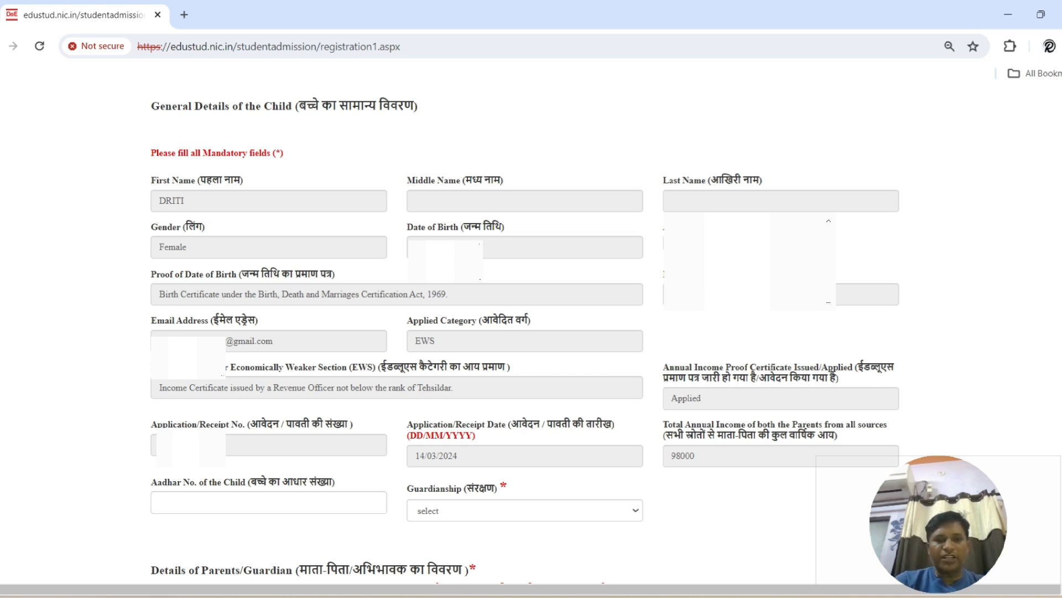
scroll(531, 332, down, 5)
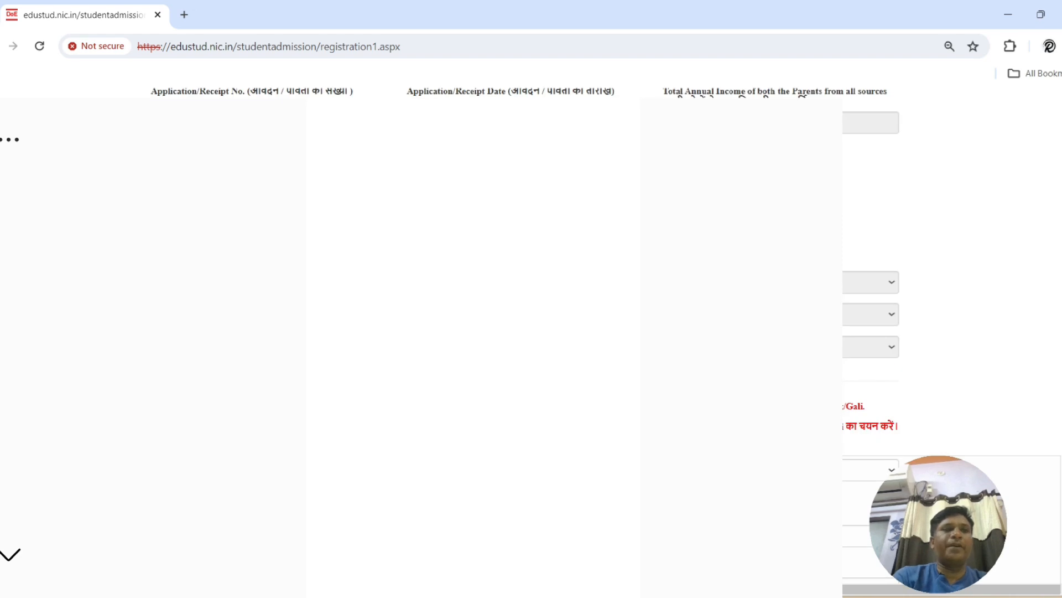
click(243, 169)
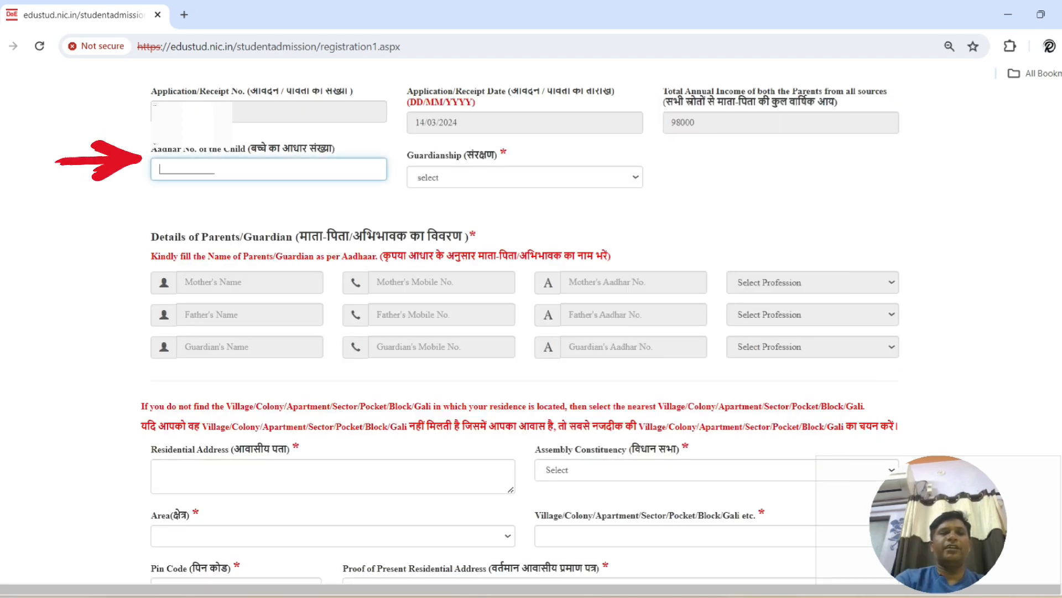
click(269, 206)
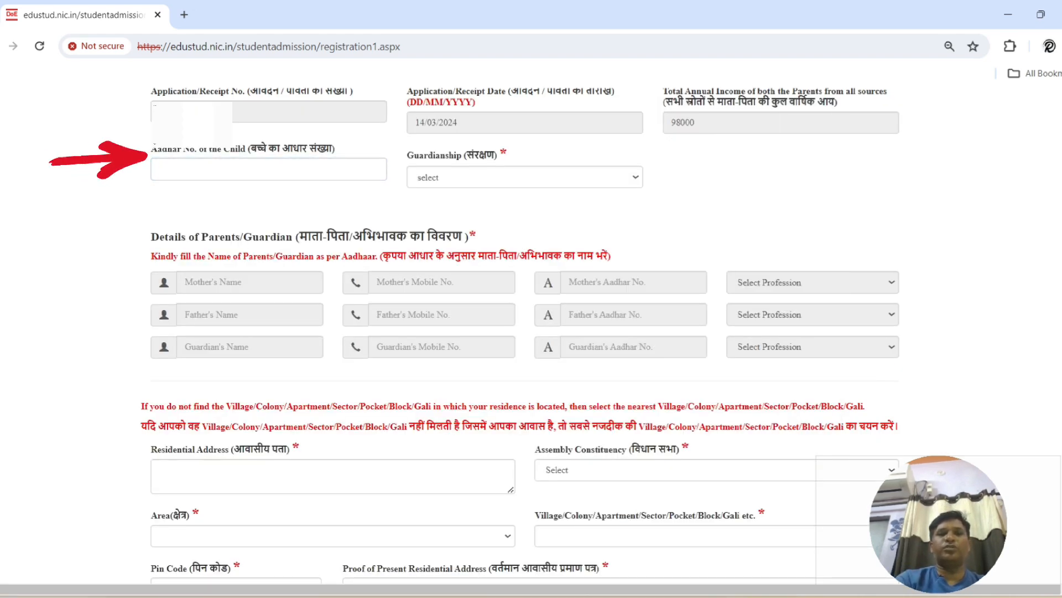
click(525, 177)
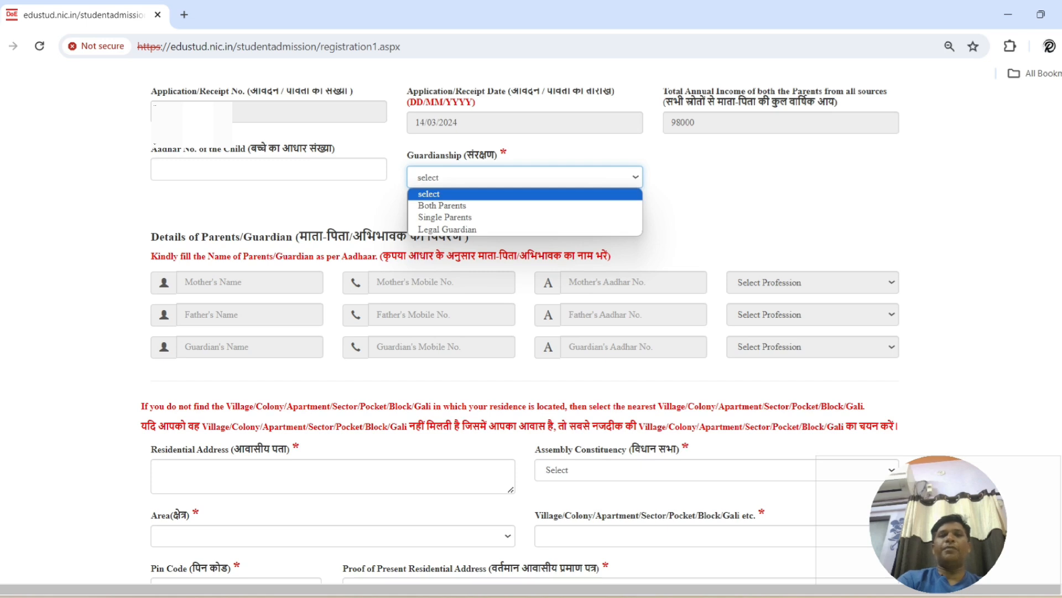
click(465, 206)
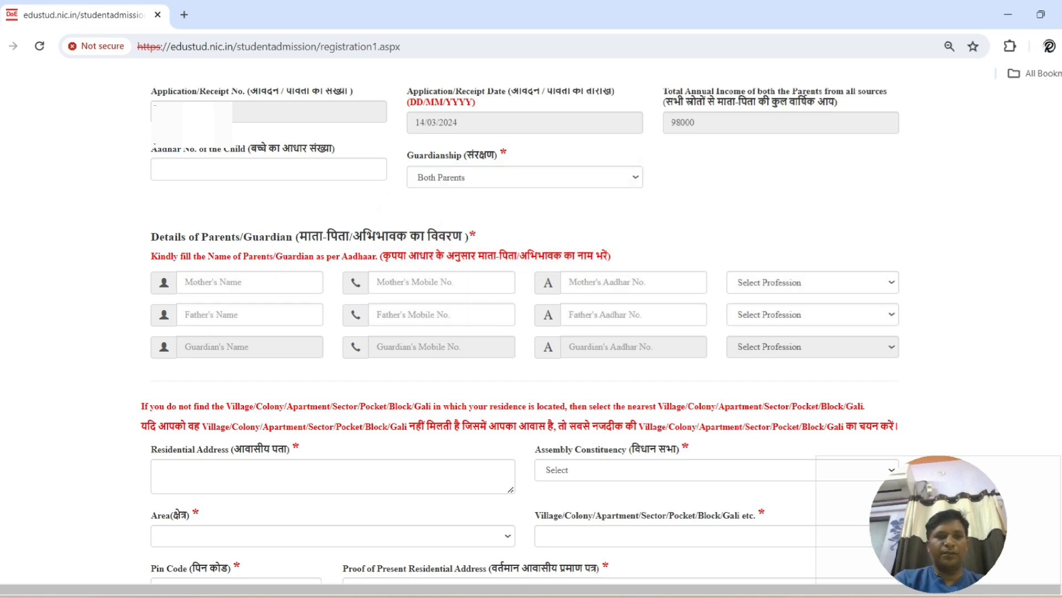
Step: Try Single Parents and Legal Guardian as the guardianship to see which parent fields they enable, and return it to Both Parents
click(249, 283)
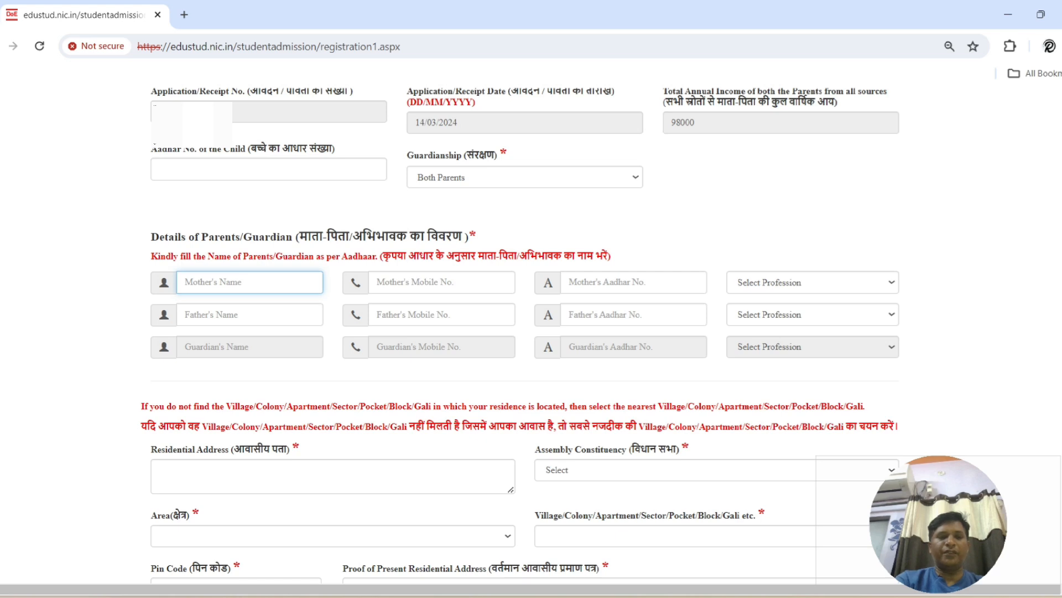
click(250, 315)
click(250, 347)
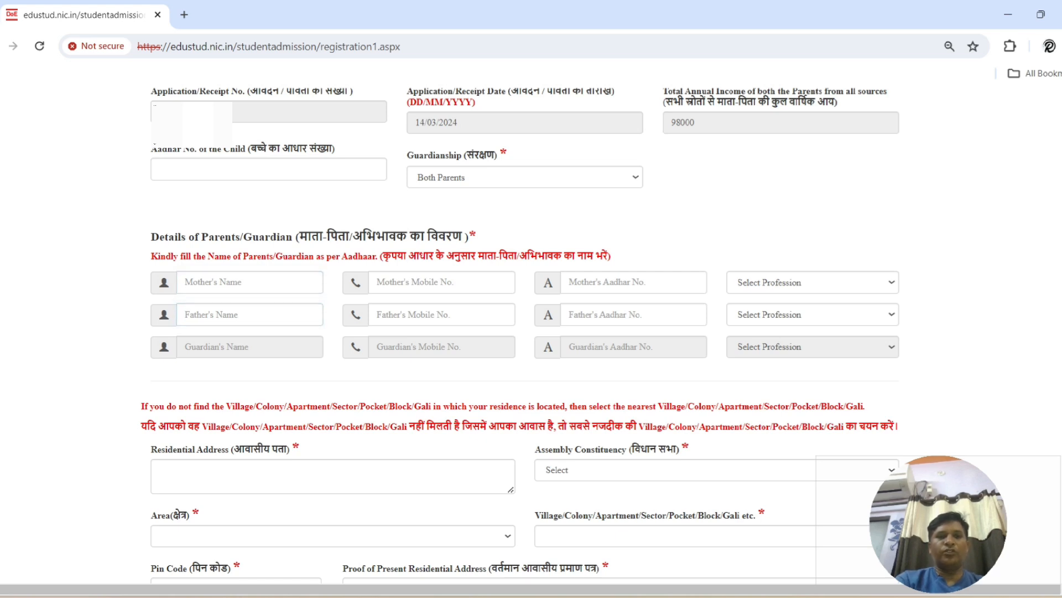
click(525, 177)
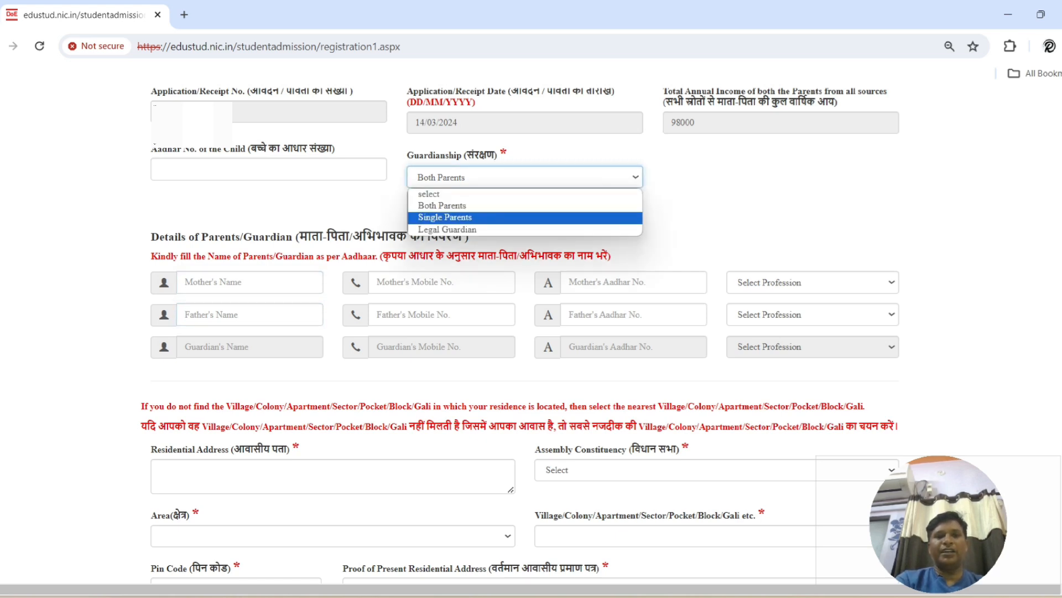
click(445, 218)
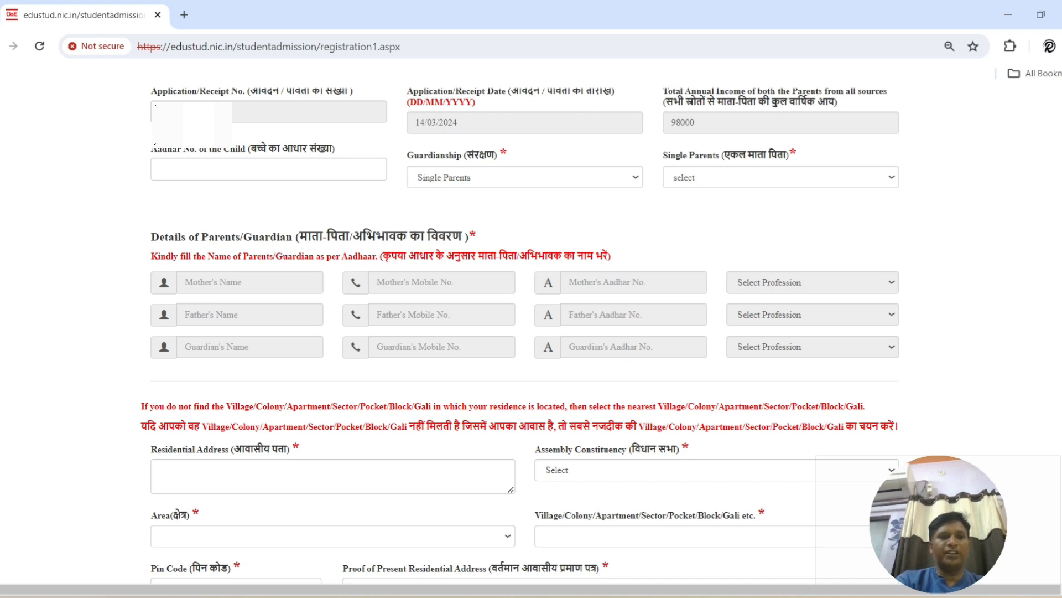
click(524, 177)
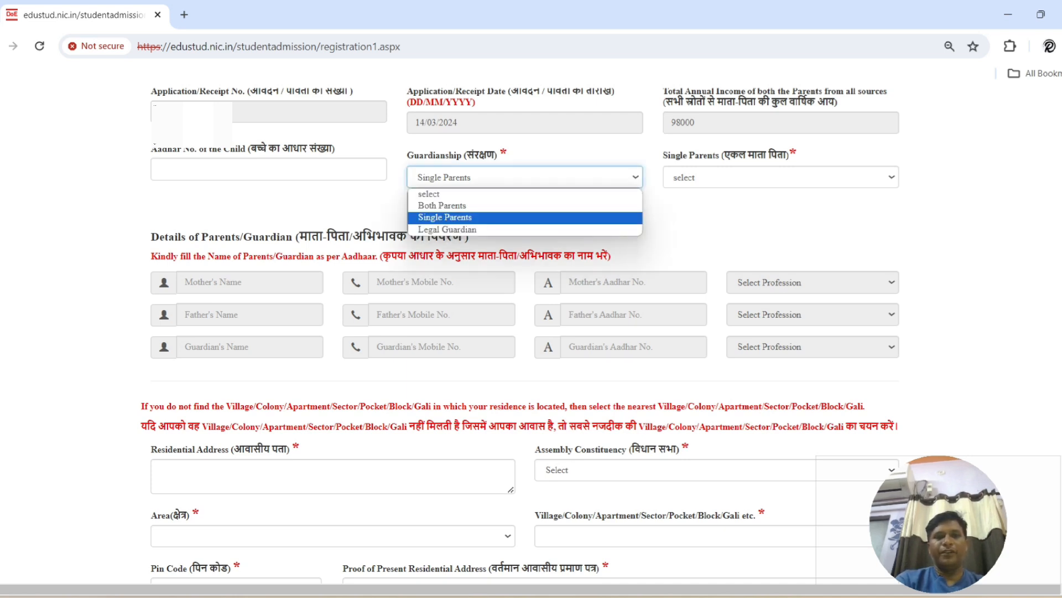
click(446, 229)
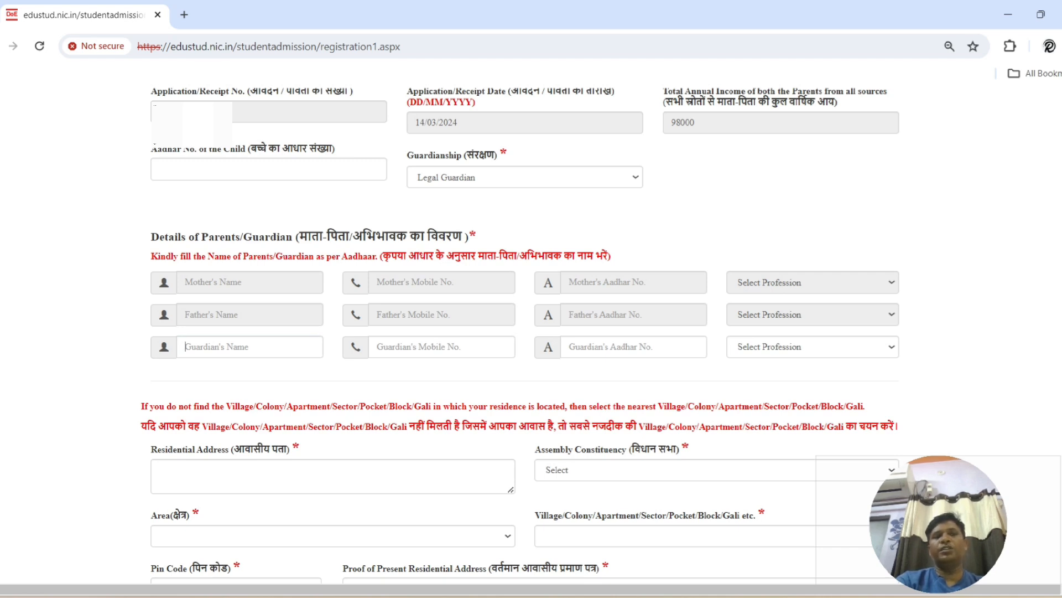
click(185, 346)
click(525, 177)
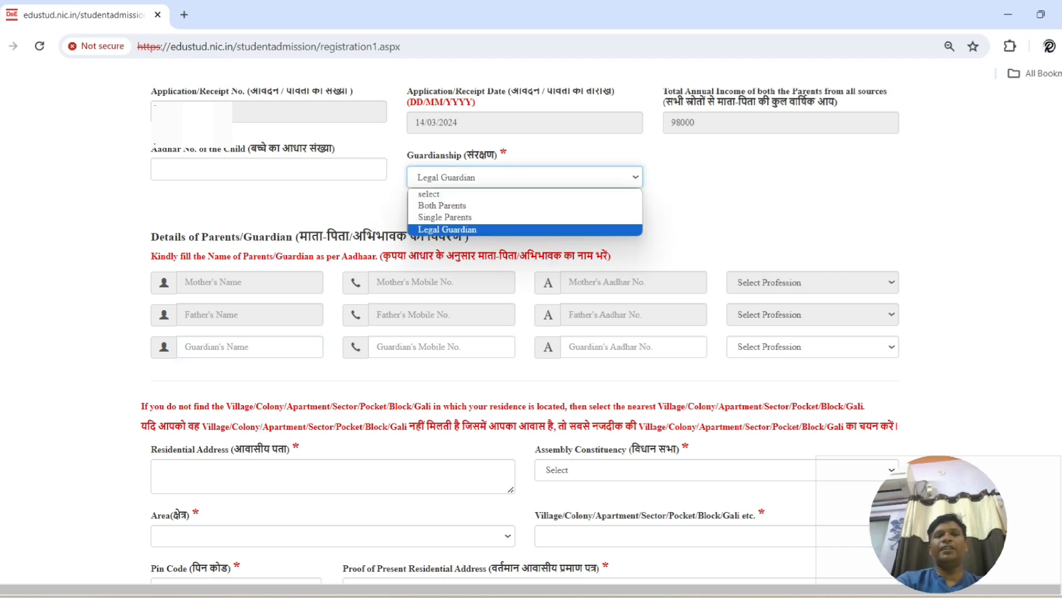
click(443, 206)
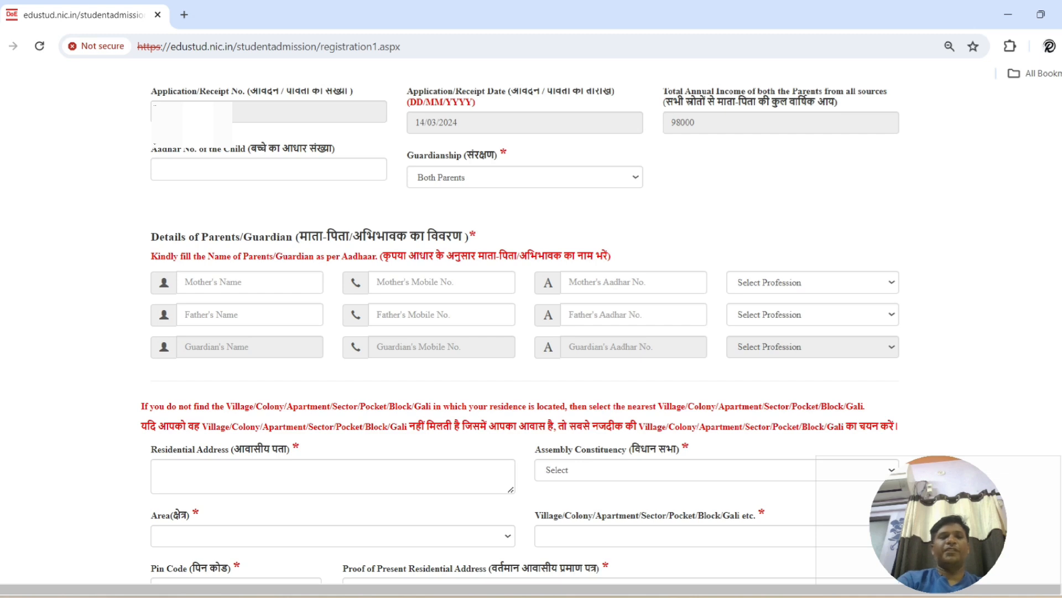
Step: Fill in both parents' names, mobile numbers and Aadhaar numbers, with HOUSE WIFE as the mother's profession and PRIVATE JOB as the father's
click(221, 282)
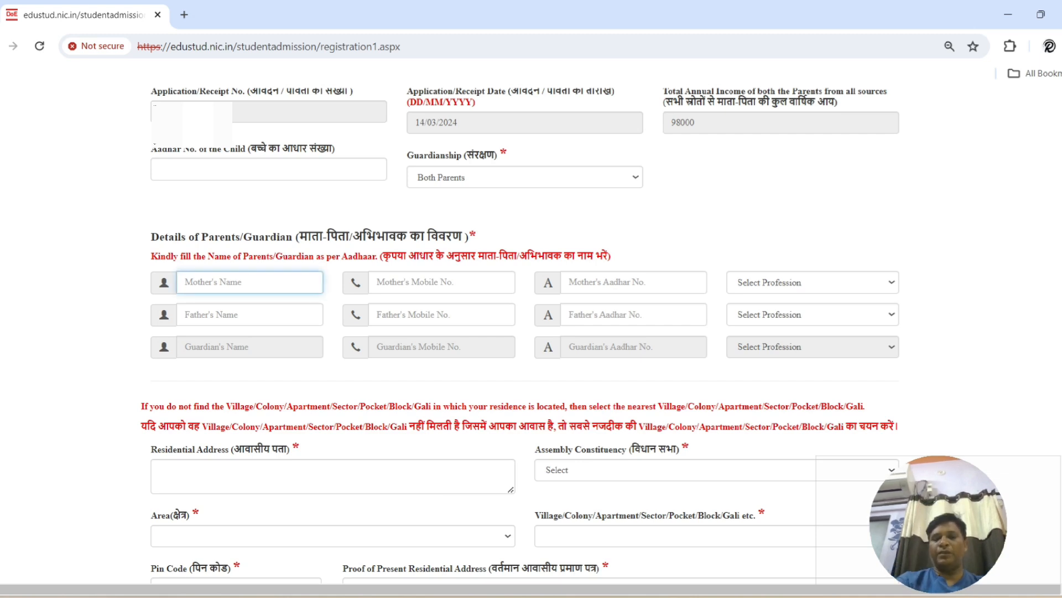
key(ctrl+plus)
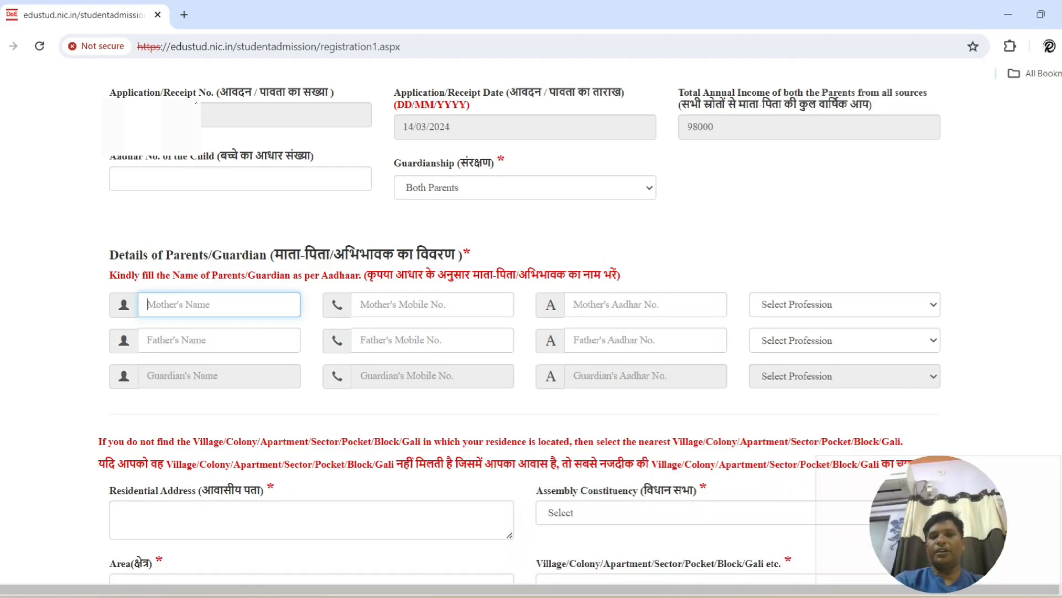
click(619, 305)
click(844, 304)
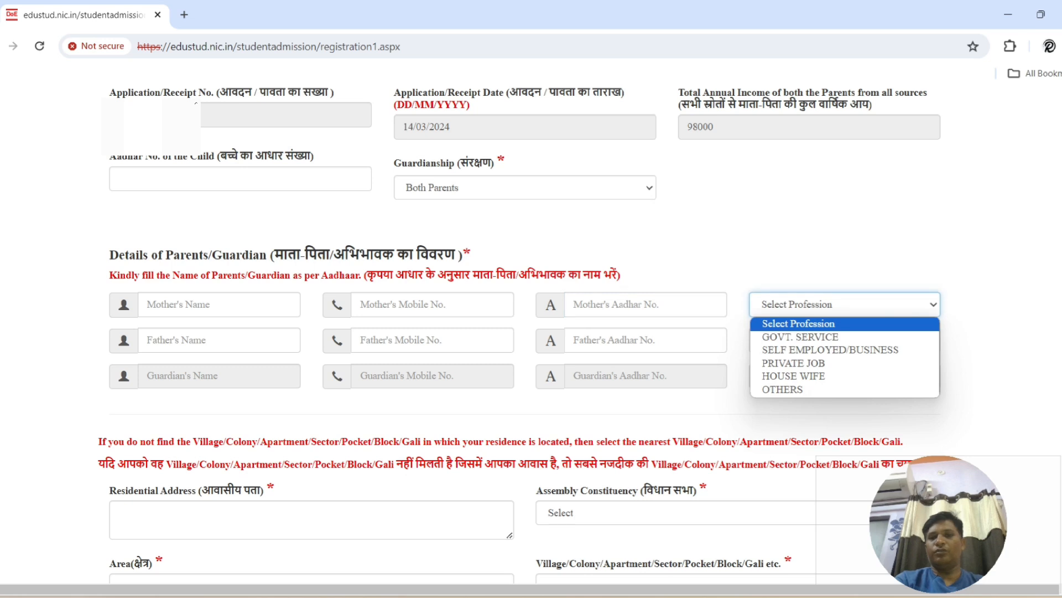
click(844, 305)
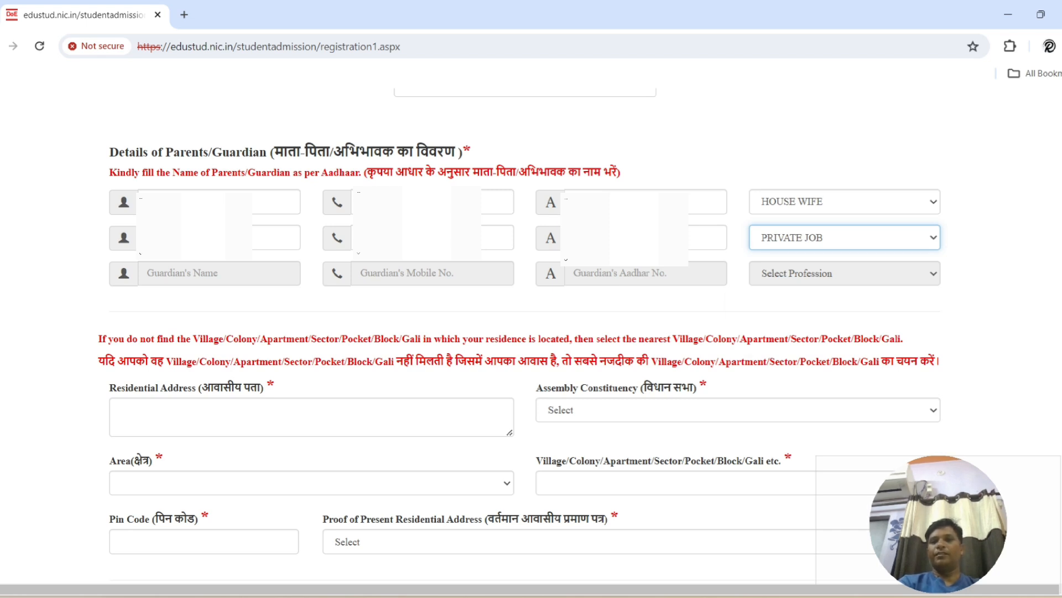
click(845, 237)
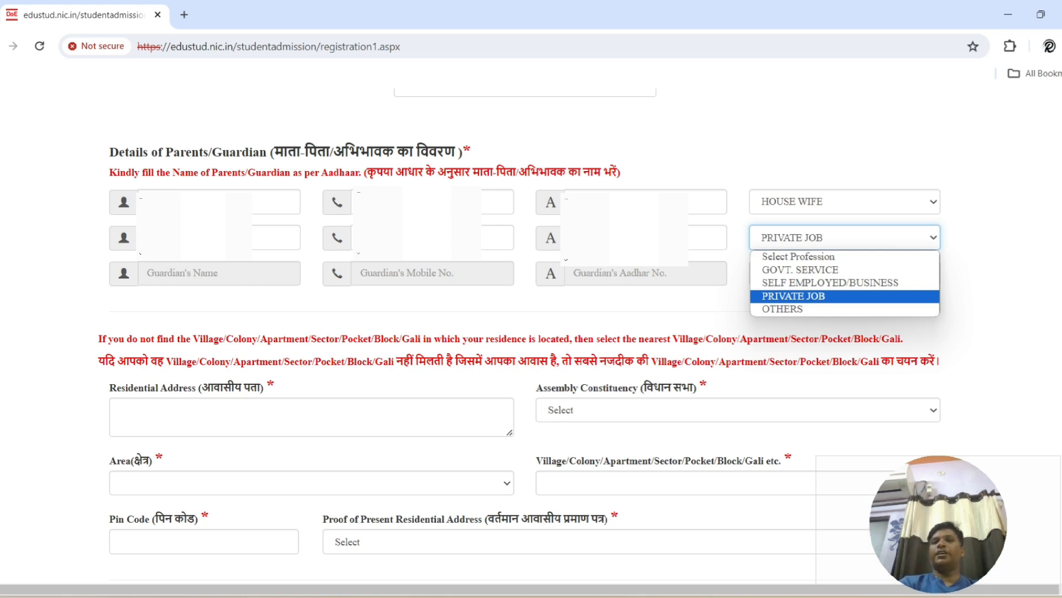
key(Escape)
Step: Fill in the residential address, constituency, area, locality and pin code, with the Unique Identity Card (Aadhar) of Mother/Father/Child as address proof
scroll(532, 332, down, 3)
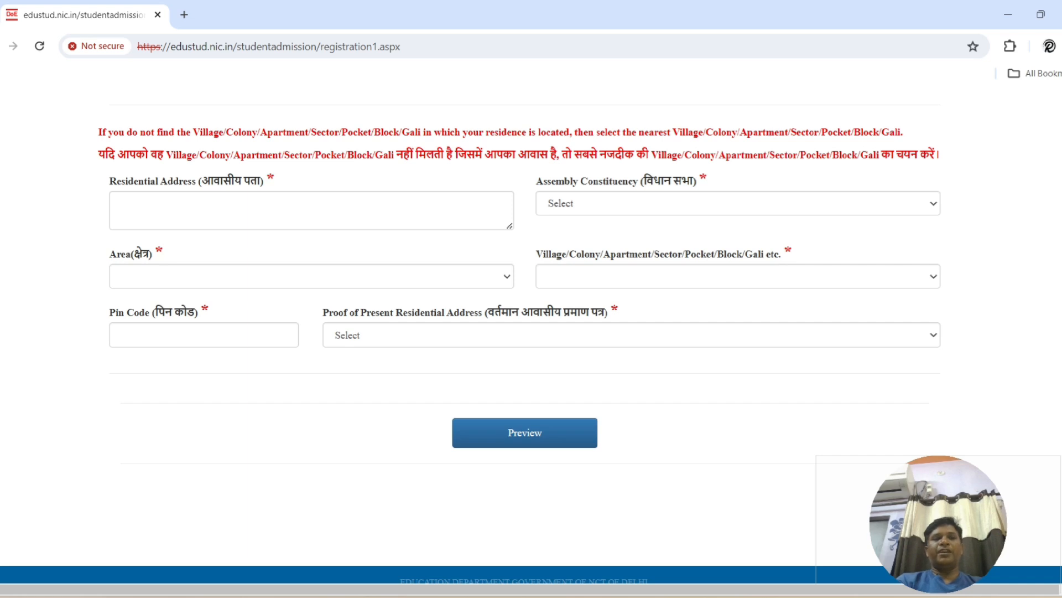
click(114, 203)
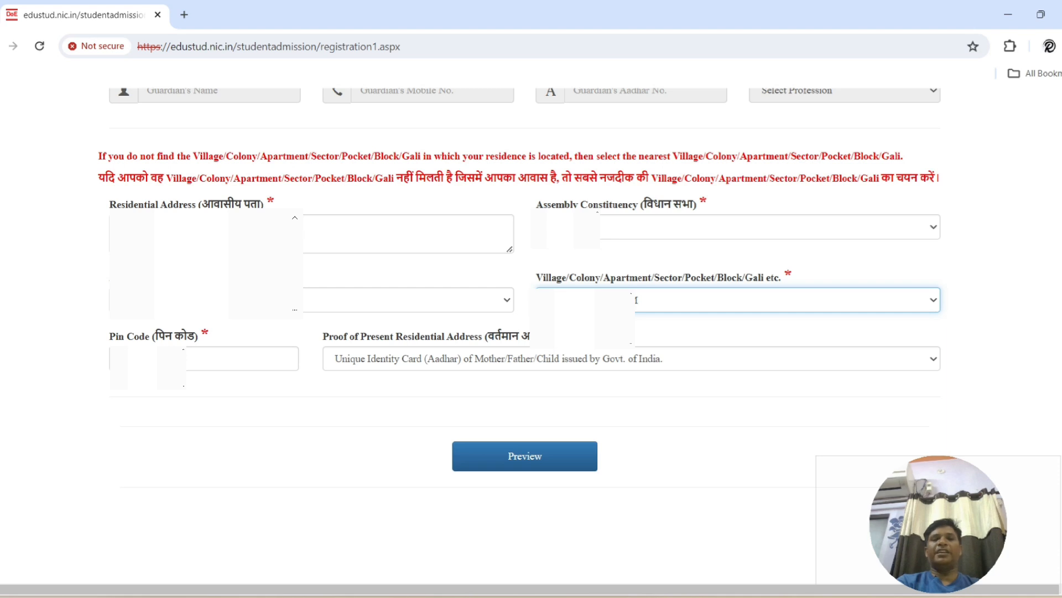
click(233, 358)
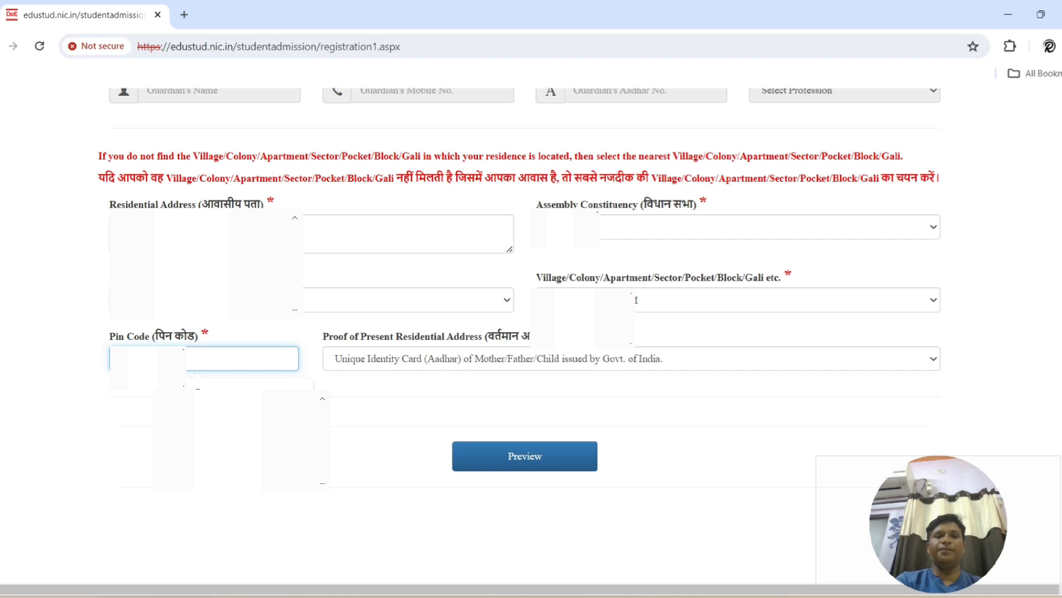
click(233, 437)
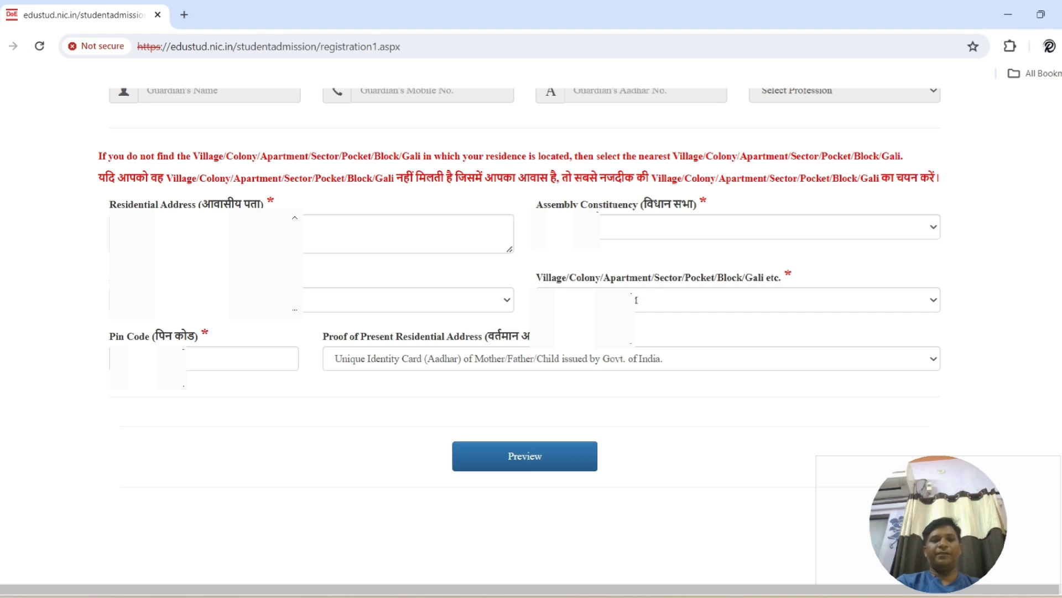
Step: Preview the applicant details, submit them with confirmation, and open the choice of schools within 0-3 km
click(524, 455)
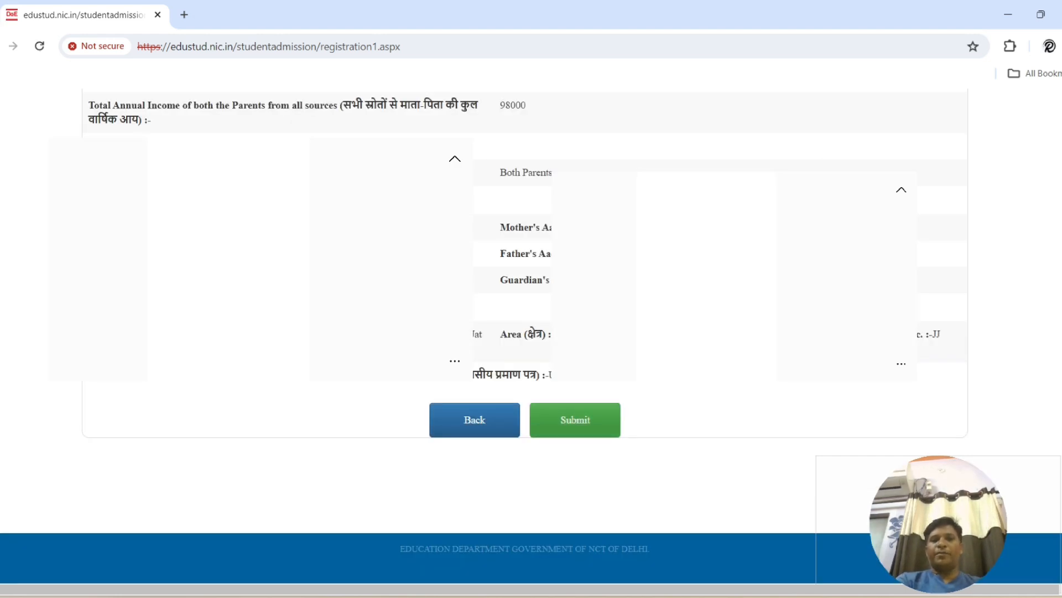
click(575, 419)
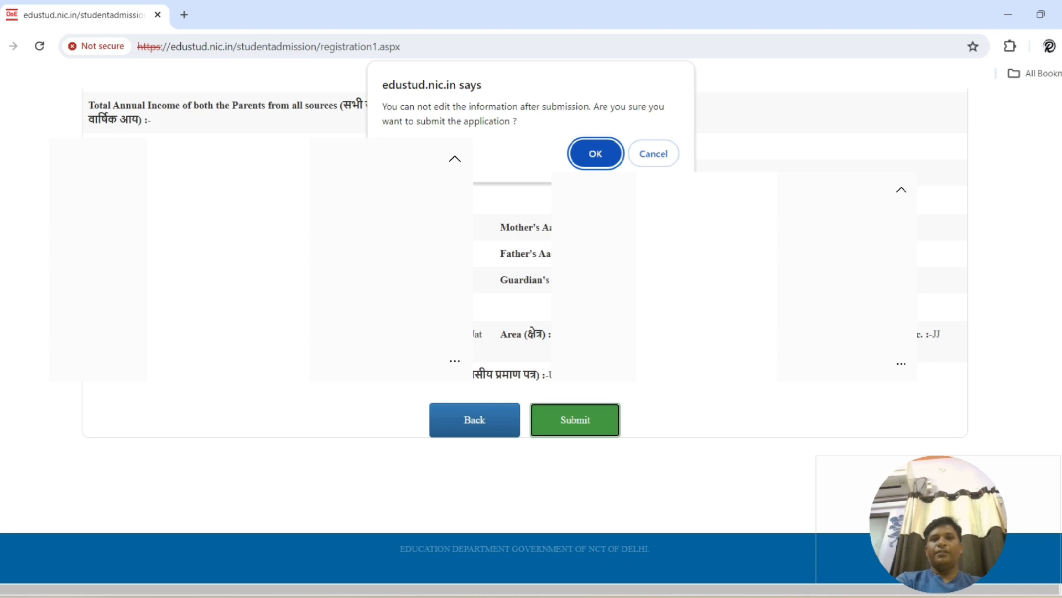
key(Return)
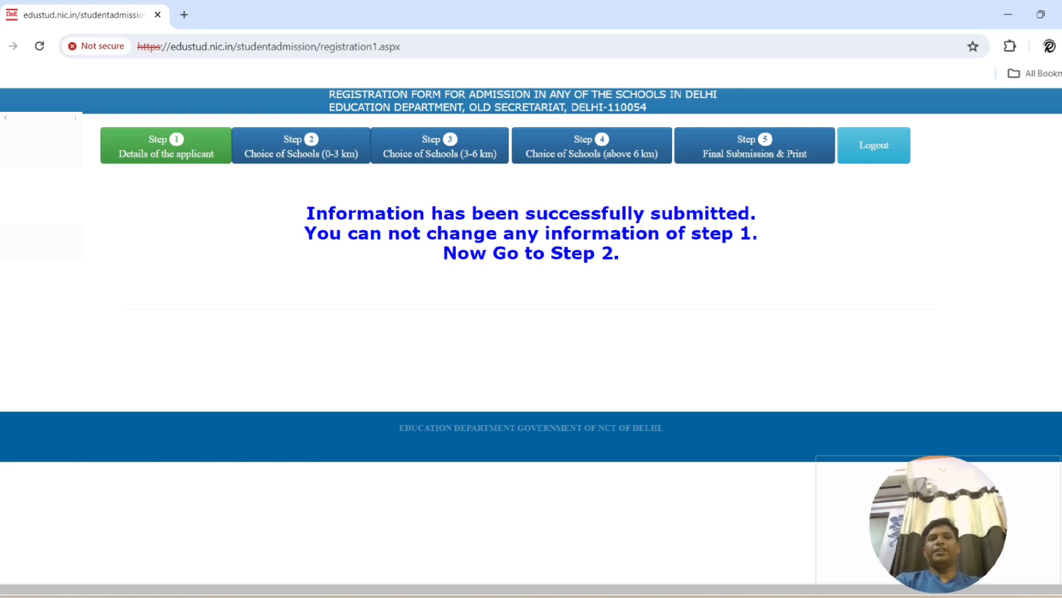
click(301, 146)
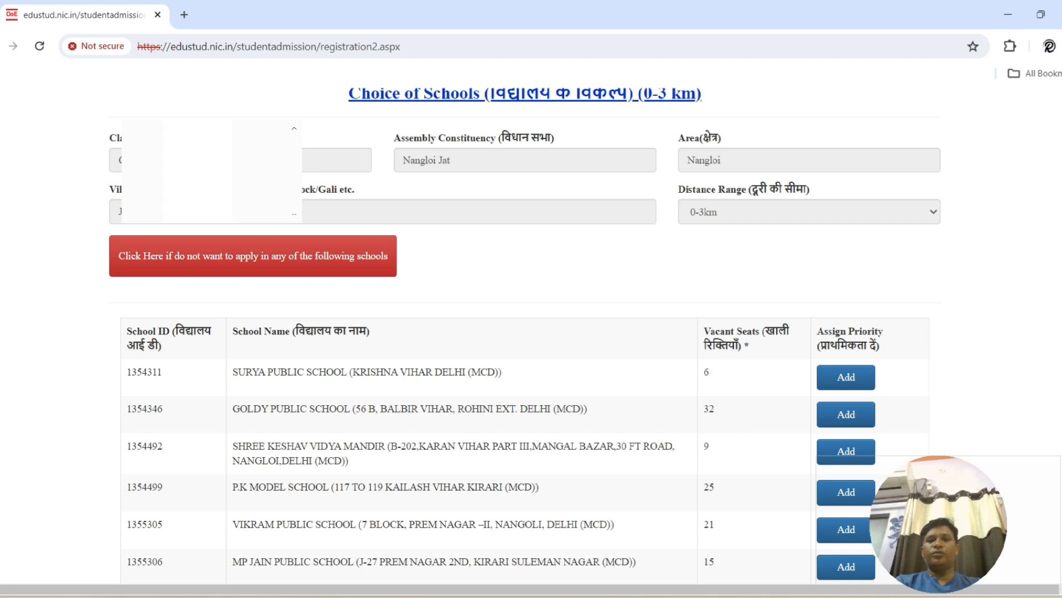
Step: Add DSM Public School in Prem Nagar-II, Nangloi, to the 0-3 km choices as priority 1
scroll(525, 332, down, 4)
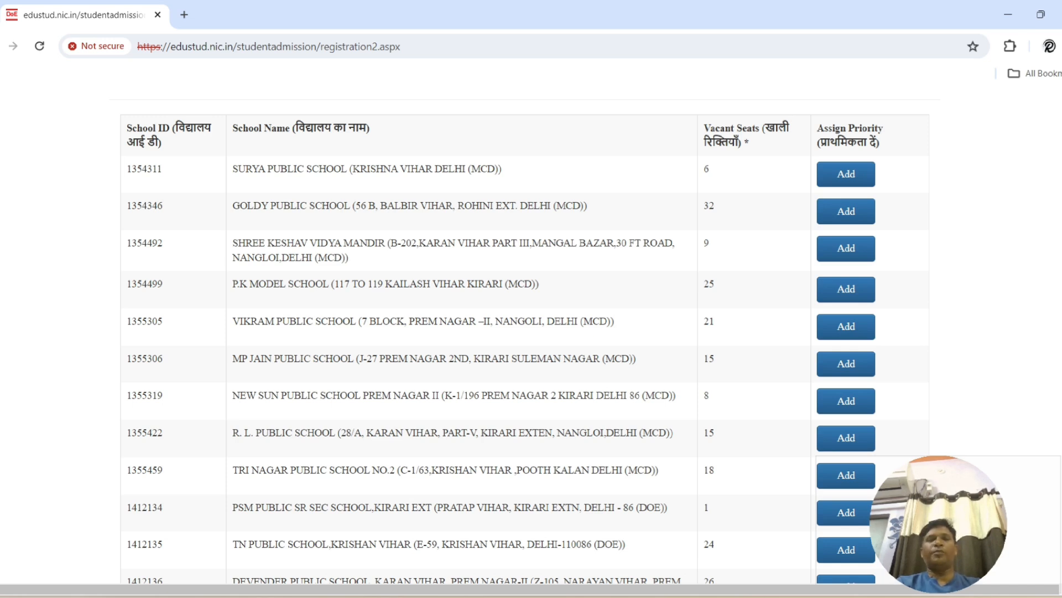
scroll(525, 332, down, 10)
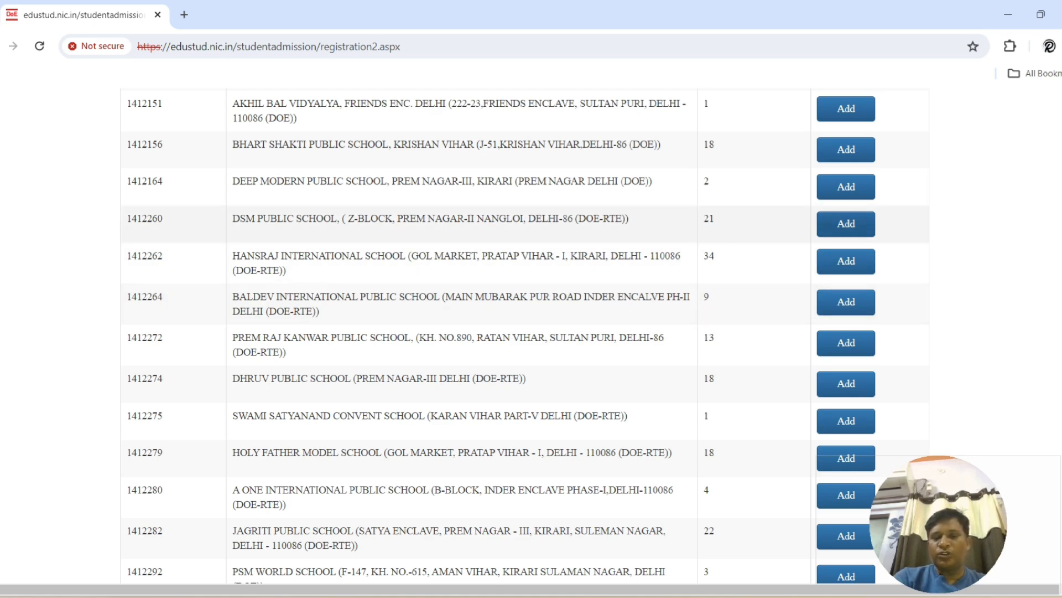
click(846, 224)
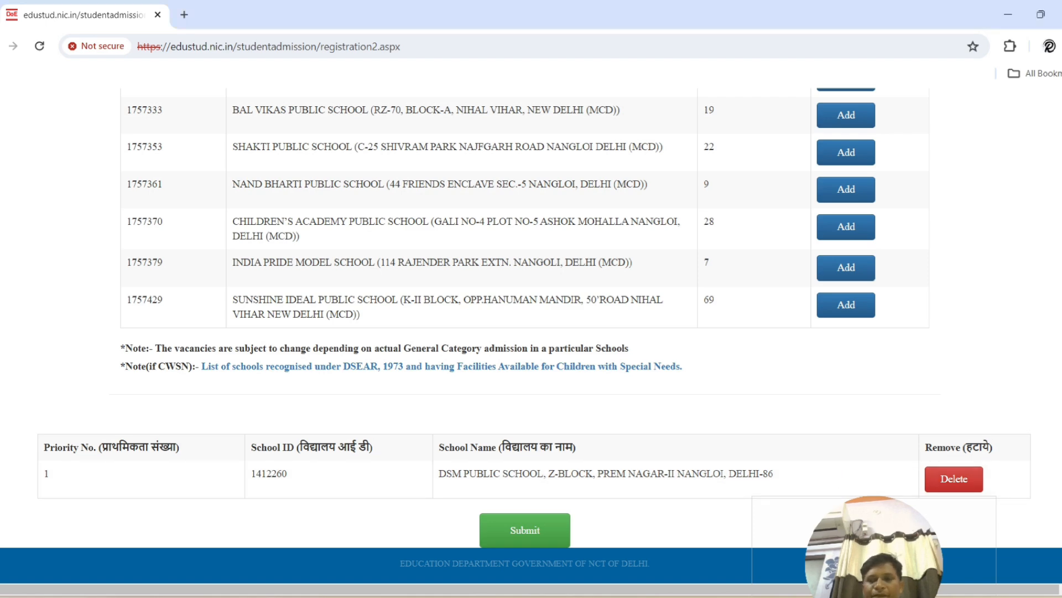
Step: Add nine more 0-3 km schools as priorities 2 to 10, from New India Public School to Shri Daulat Ram Pub. Sr. Sec. School
scroll(525, 332, up, 20)
scroll(524, 332, down, 1)
scroll(524, 332, down, 5)
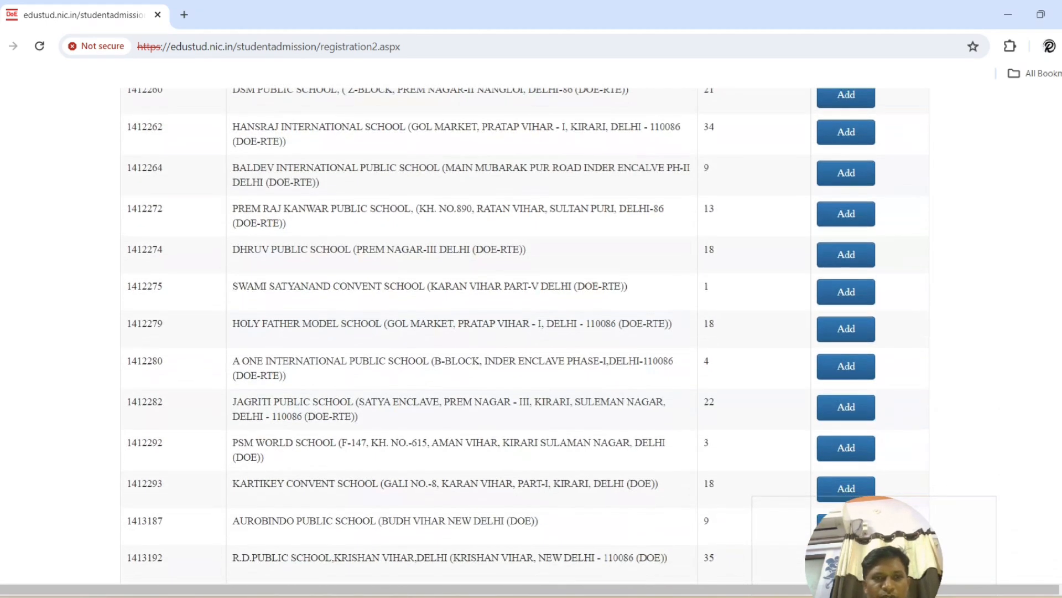
scroll(524, 332, up, 1)
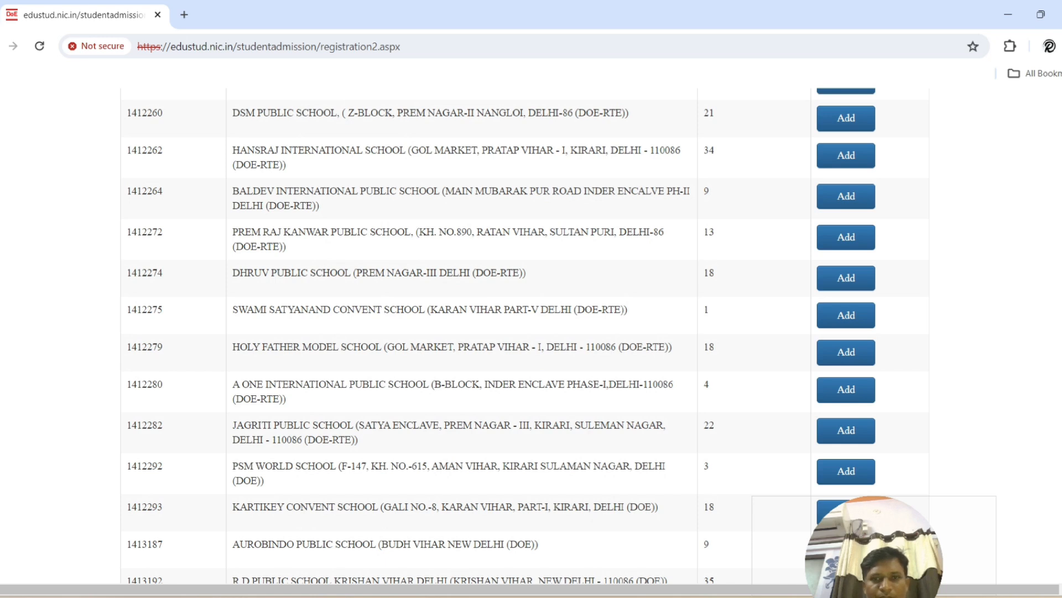
scroll(524, 332, up, 1)
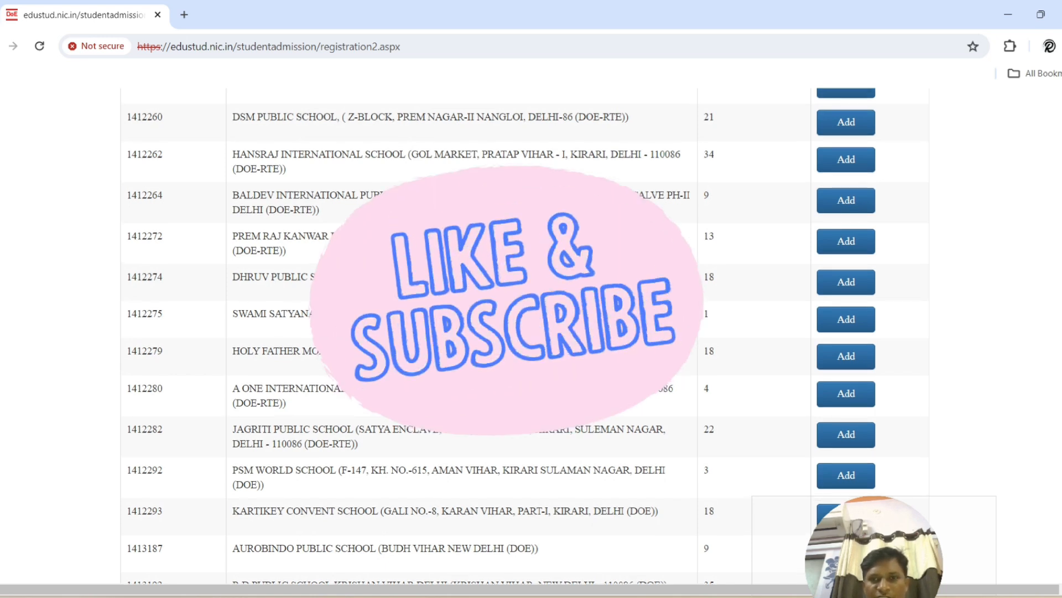
scroll(525, 332, down, 1)
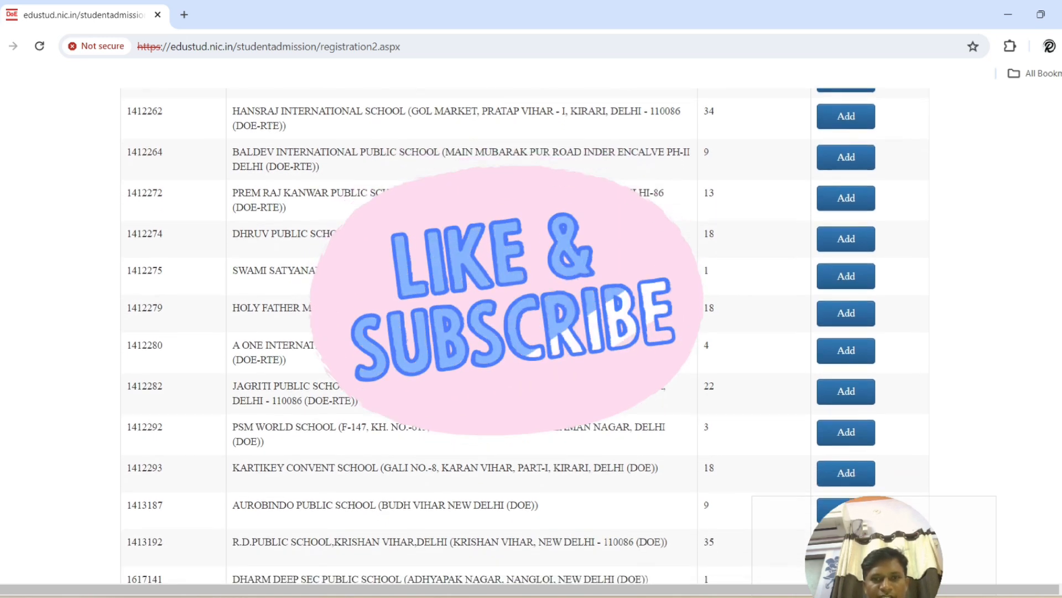
scroll(525, 332, down, 2)
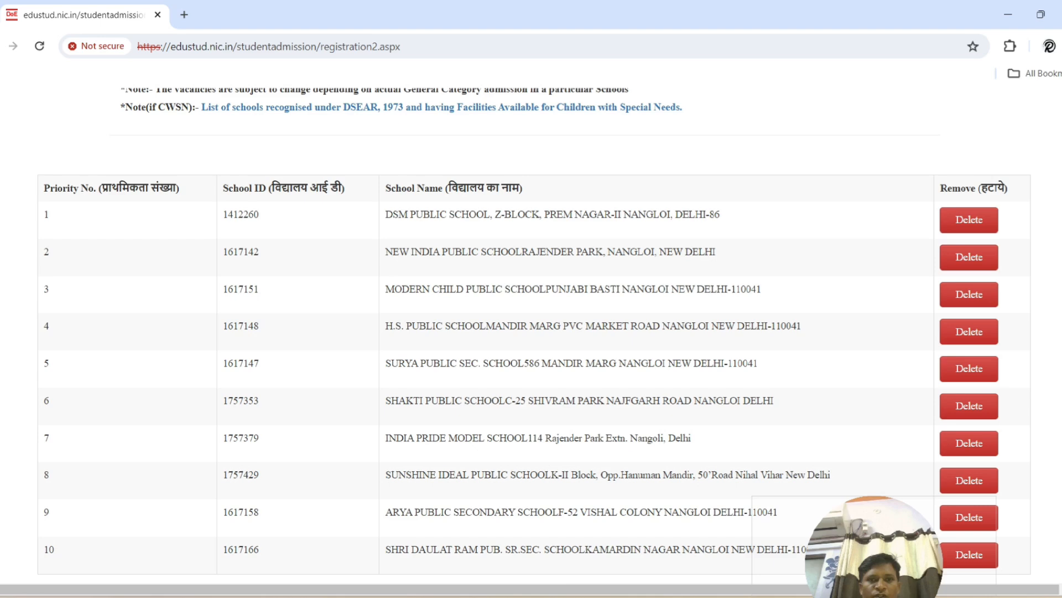
scroll(524, 331, down, 1)
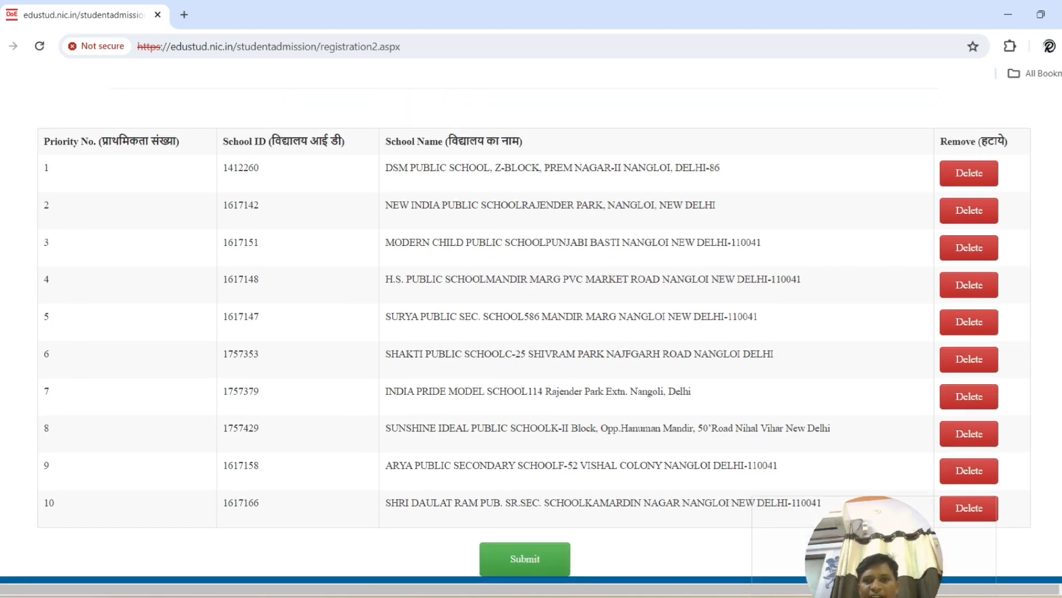
Step: Add seven schools as priorities 11 to 17, from Nand Bharti to MD Memorial Public School, and submit the 0-3 km choices
scroll(525, 332, up, 1)
scroll(524, 332, up, 8)
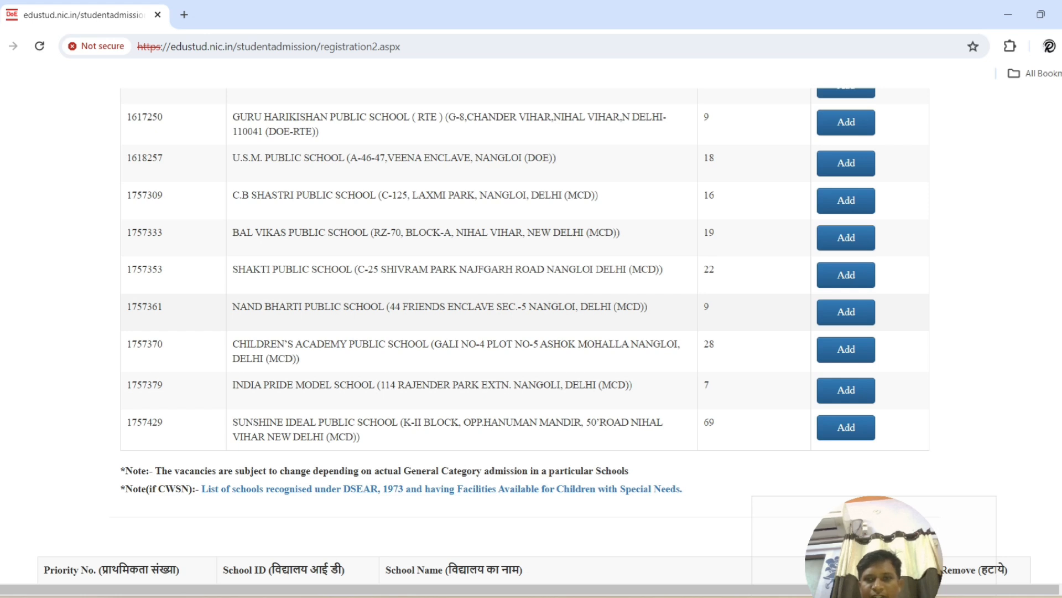
scroll(846, 309, down, 14)
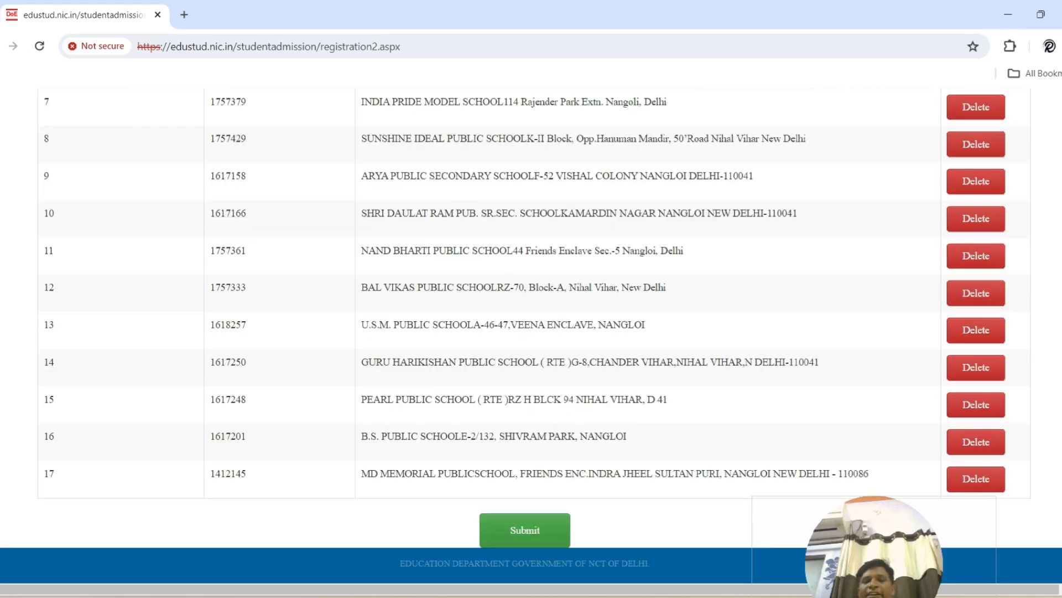
click(524, 530)
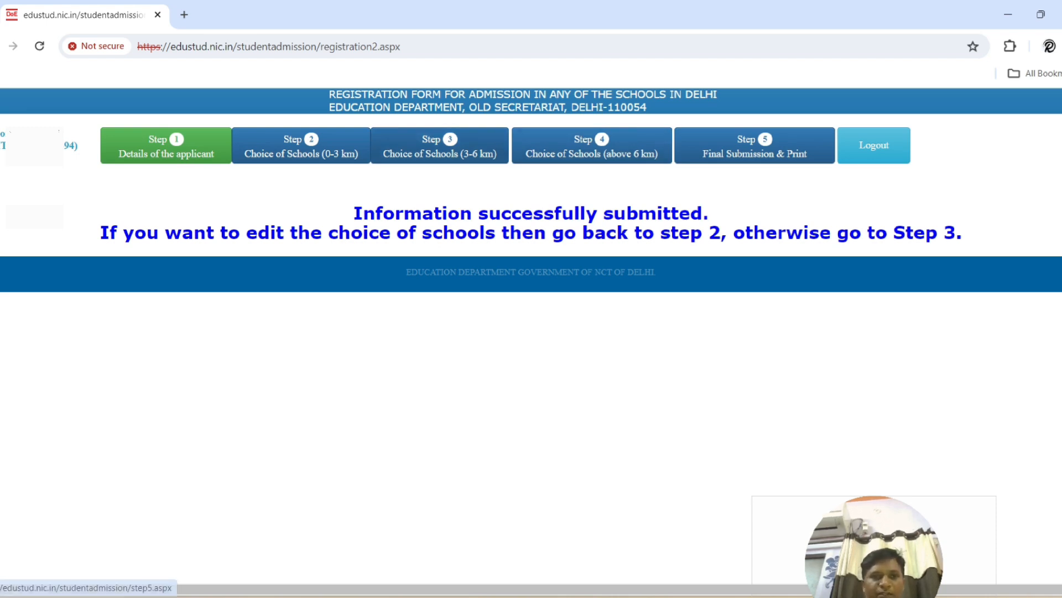
Step: Open the choice of schools within 3-6 km, add preferred schools with vacant seats to the priority list, and submit the choices
click(440, 145)
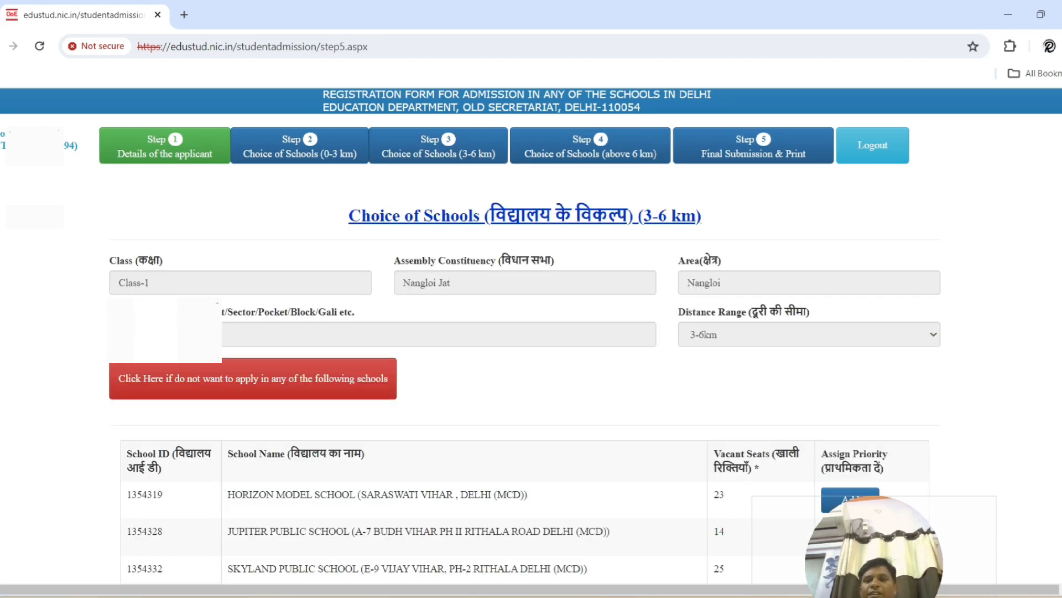
scroll(525, 332, down, 5)
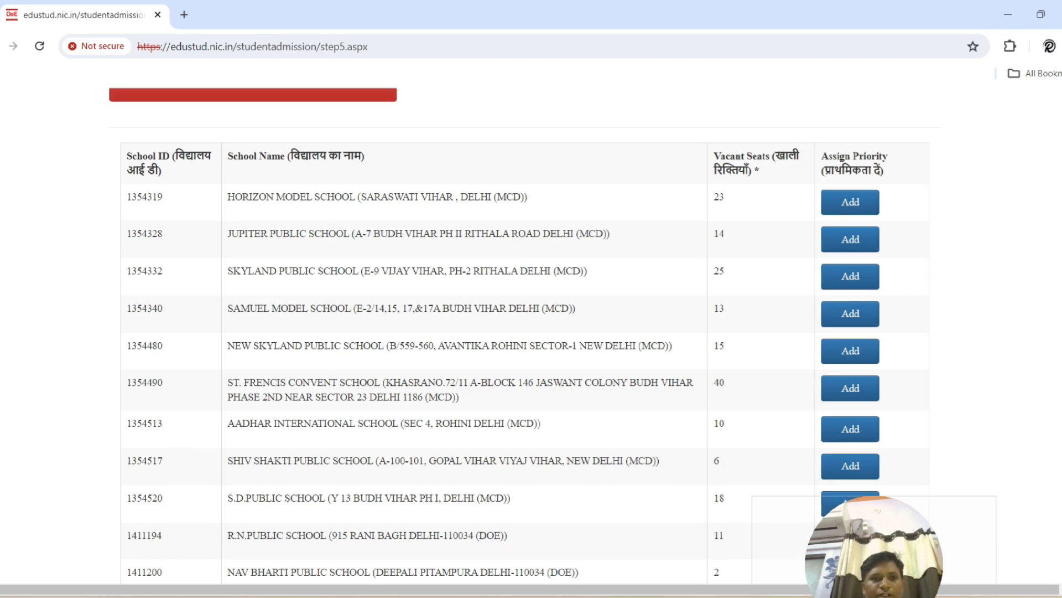
scroll(524, 332, down, 1)
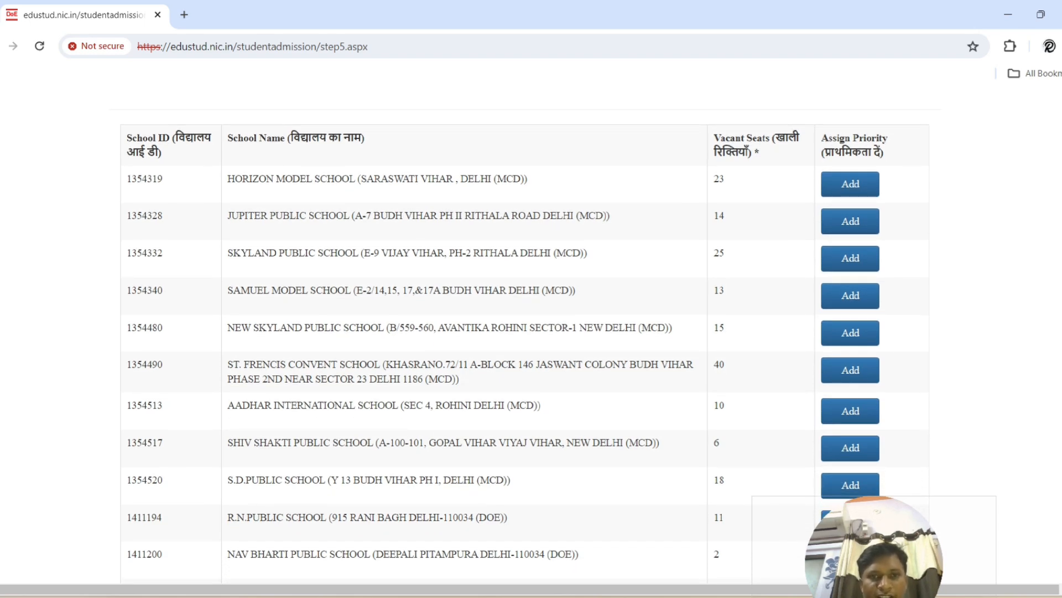
scroll(524, 332, down, 20)
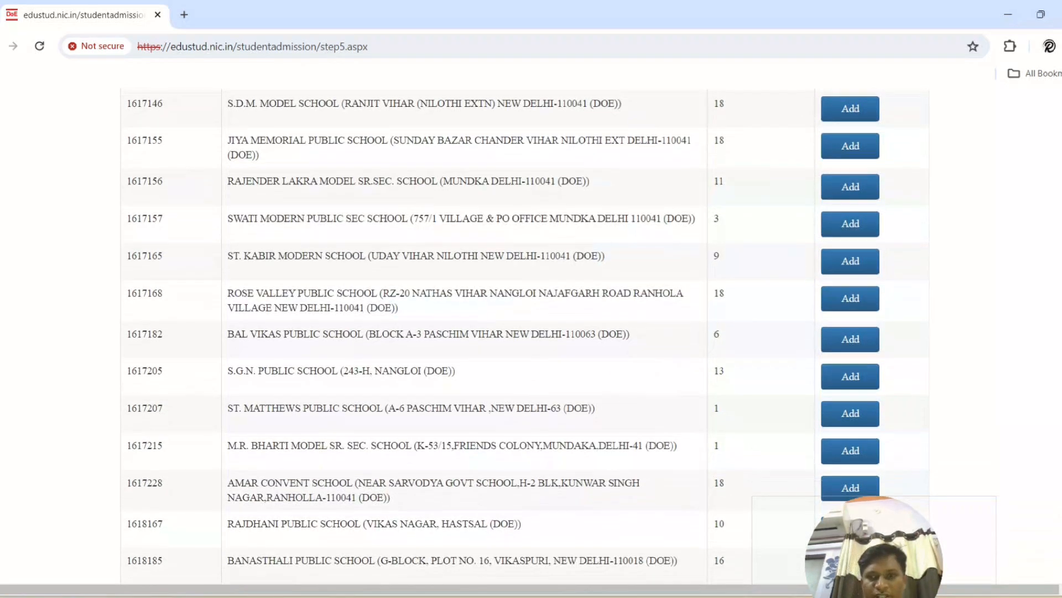
scroll(525, 332, down, 2)
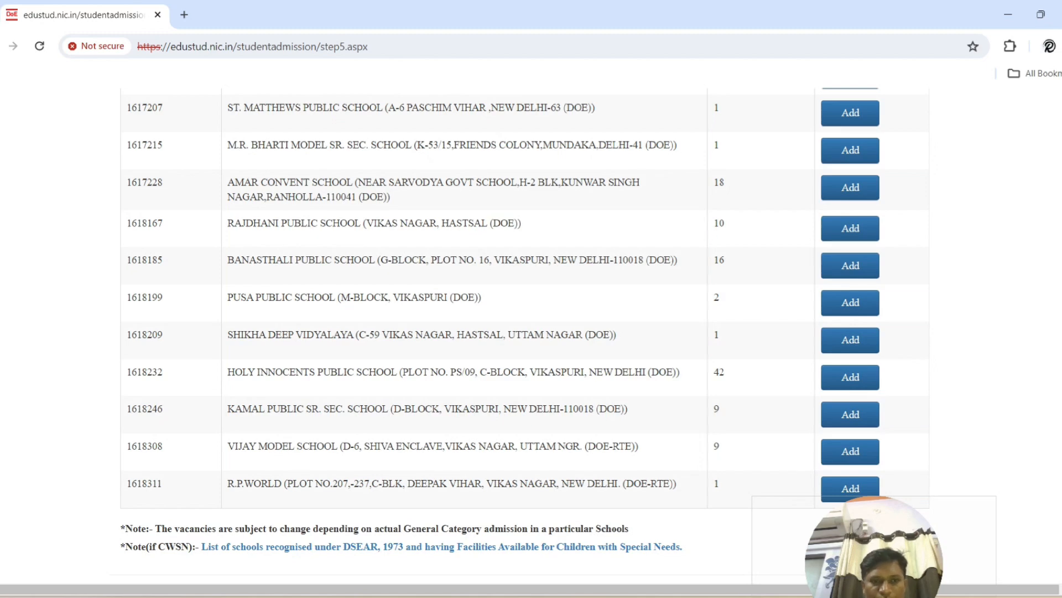
scroll(524, 332, up, 1)
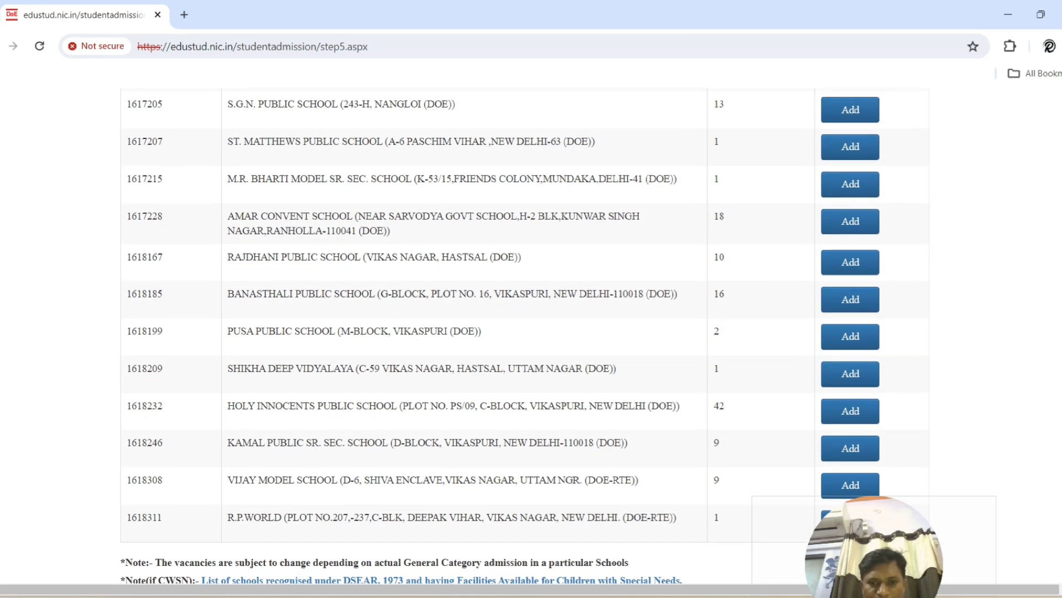
scroll(524, 332, up, 1)
scroll(524, 332, down, 2)
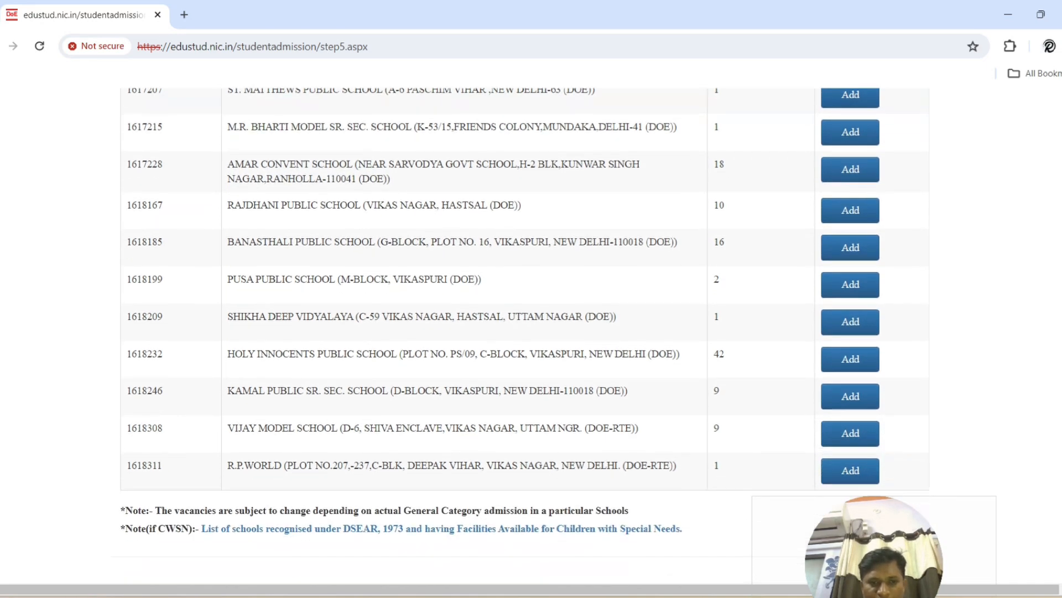
scroll(524, 332, down, 1)
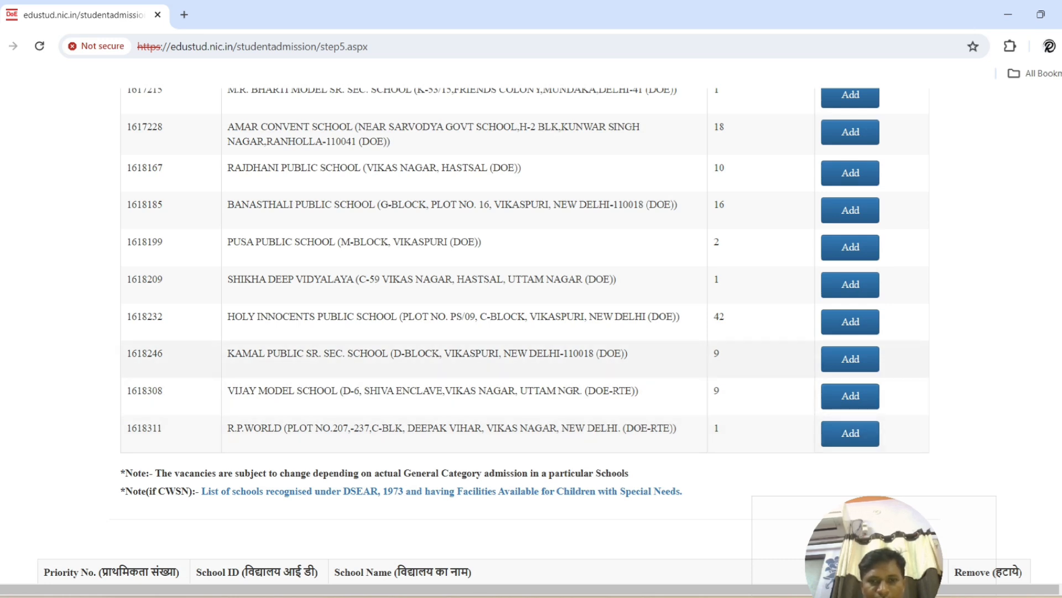
scroll(524, 332, down, 5)
click(521, 527)
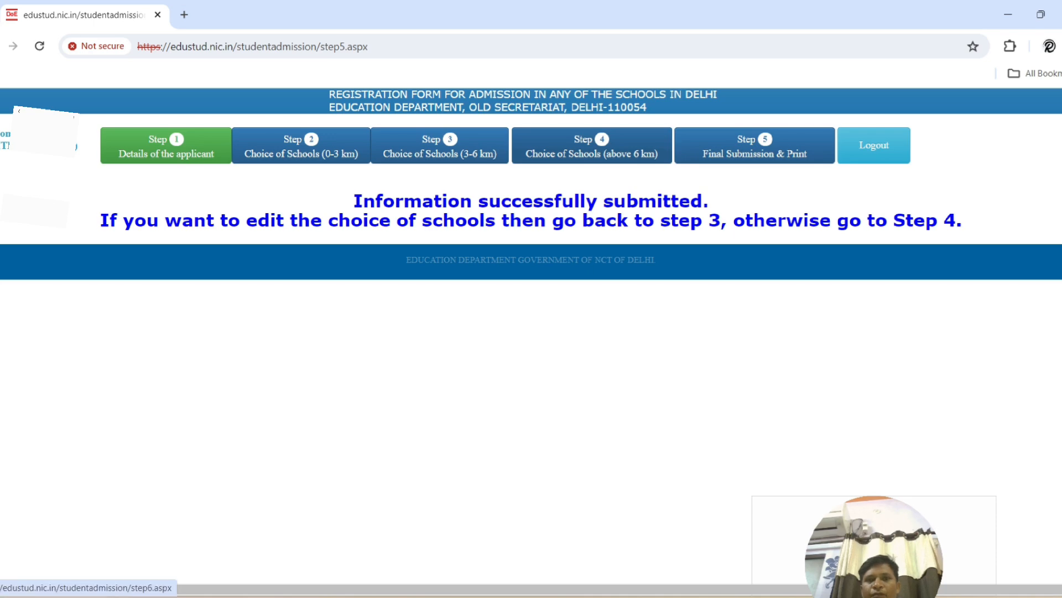
Step: Open the choices above 6 km, return to the 3-6 km choices, and resubmit the 15-school priority list ending with Holy Innocents Public School
click(591, 145)
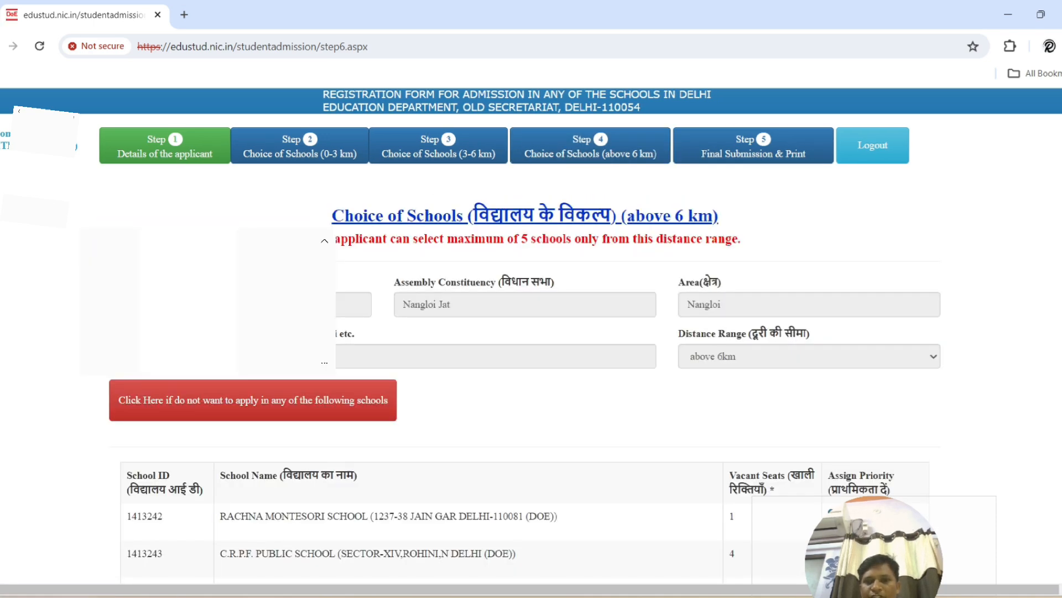
scroll(524, 332, down, 10)
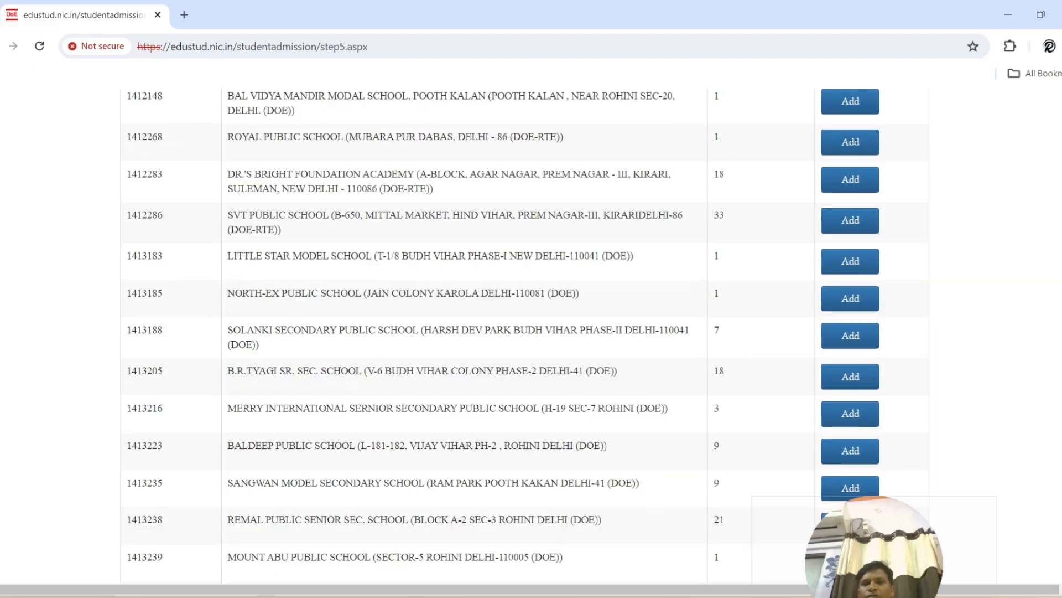
scroll(531, 332, down, 15)
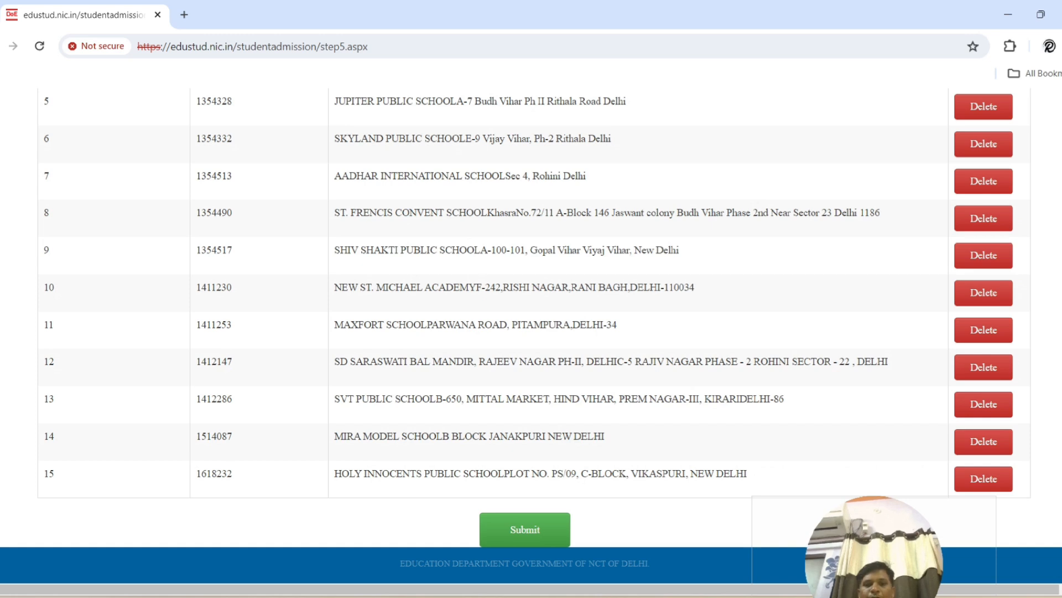
click(524, 529)
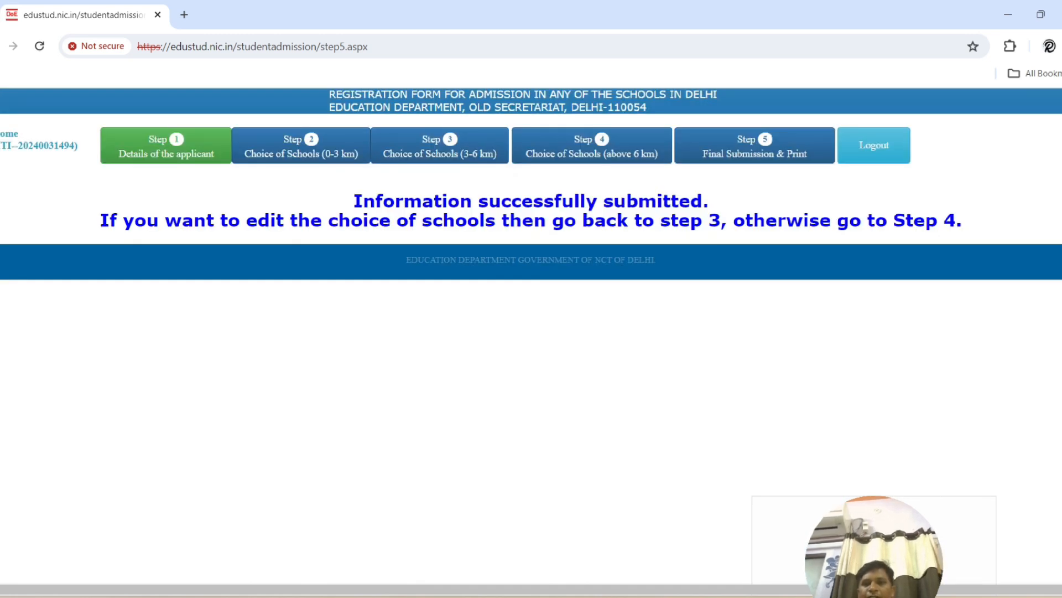
Step: Open the final submission summary, review the applicant details and chosen schools, and accept the parent's declaration
click(754, 145)
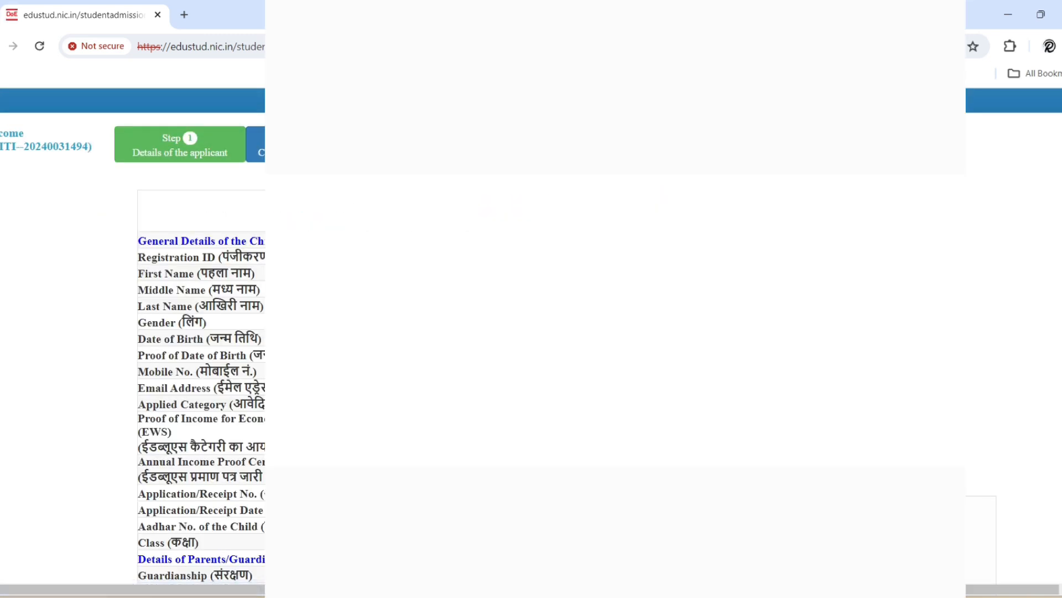
scroll(201, 332, down, 15)
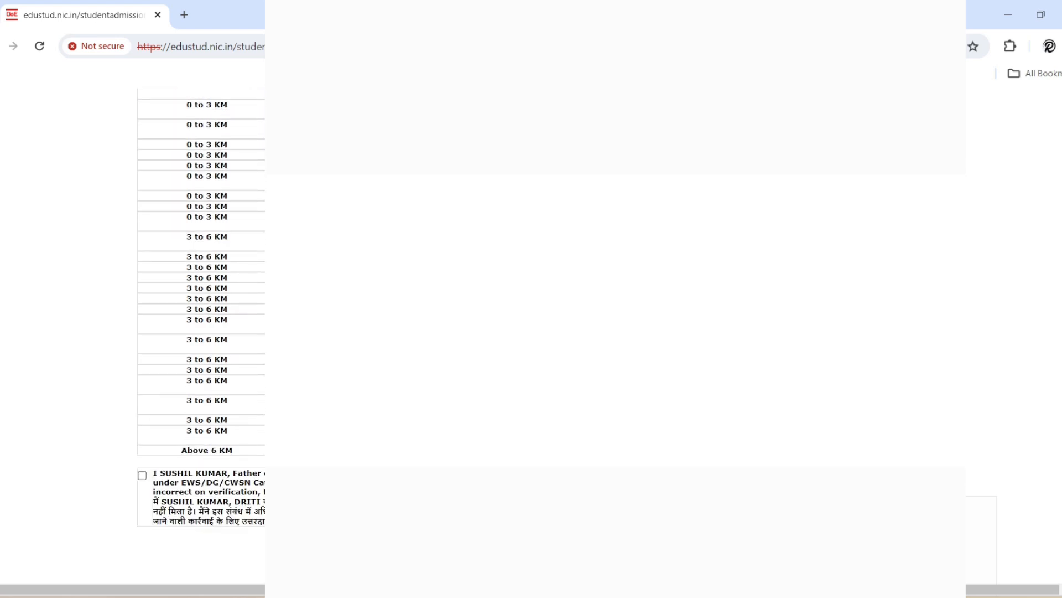
scroll(202, 332, up, 2)
scroll(201, 332, down, 2)
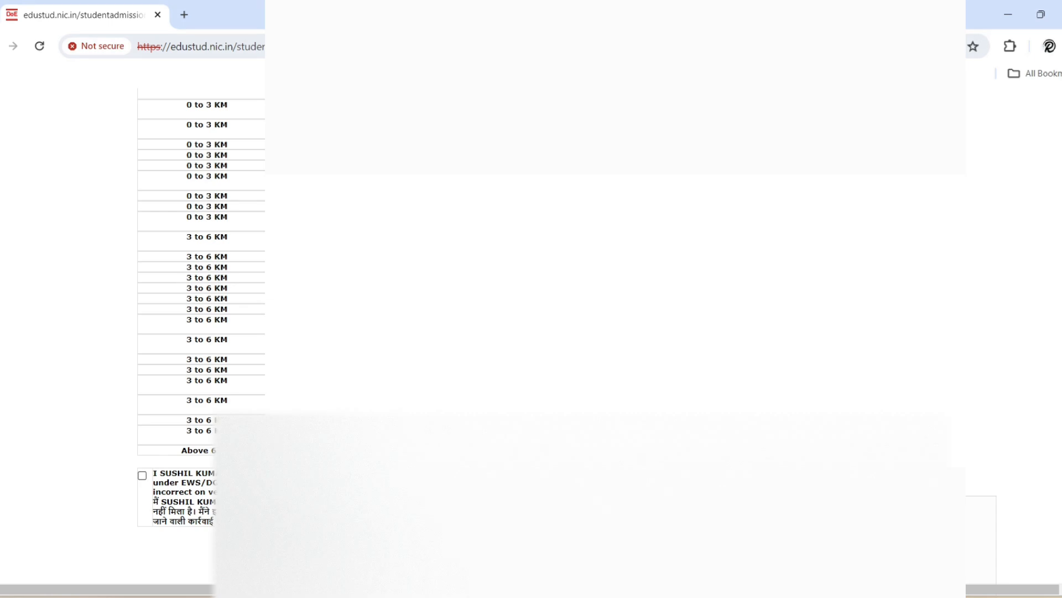
click(142, 475)
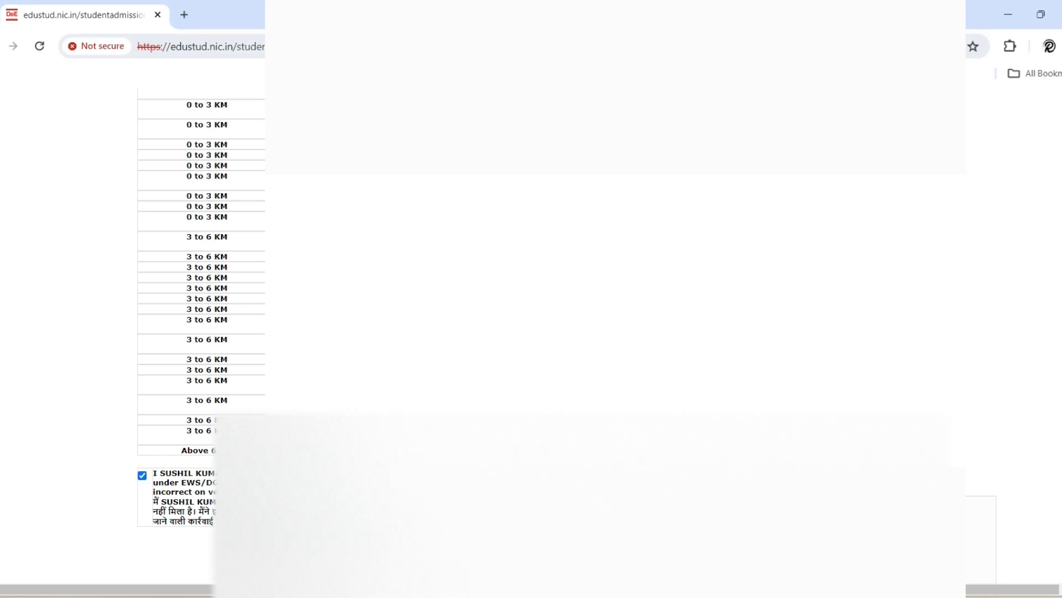